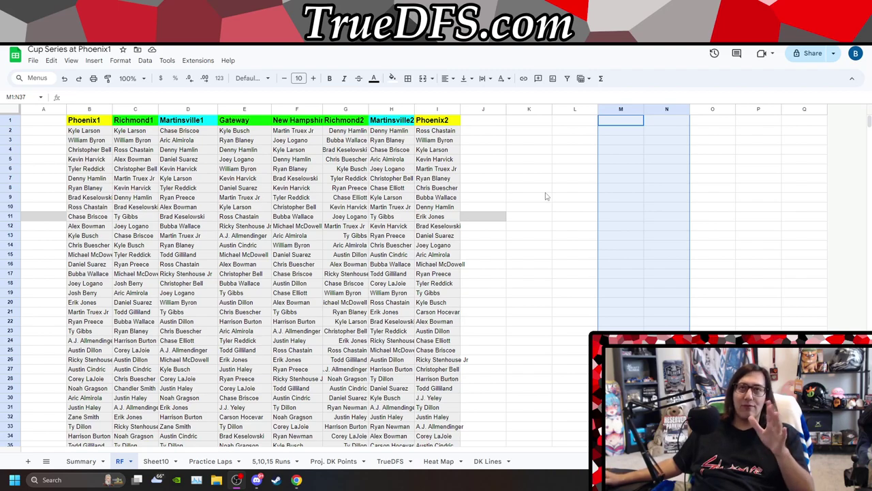
# Step: Search the RF sheet's driver columns for "lar"
pyautogui.moveTo(562, 150); pyautogui.dragTo(557, 158)
pyautogui.click(556, 170)
pyautogui.hotkey('ctrl', 'f')
pyautogui.write('lar')
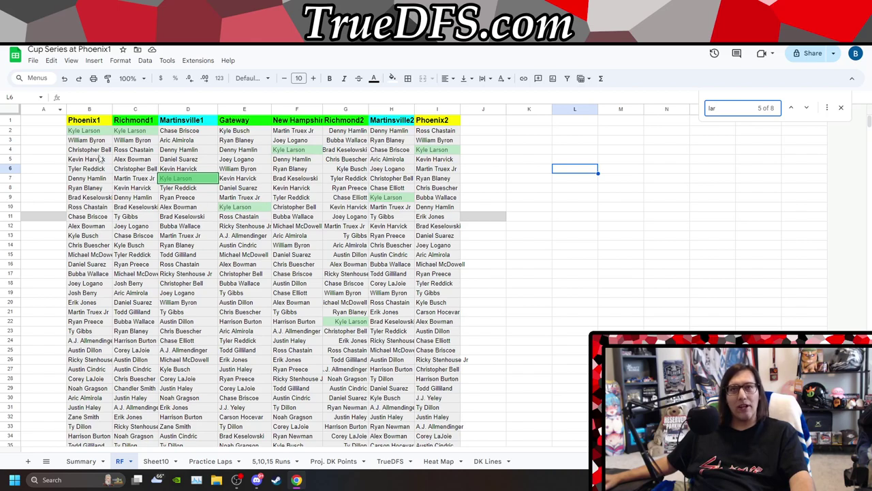
# Step: Search the RF sheet's driver columns for "byr" and for "bell"
pyautogui.doubleClick(738, 105)
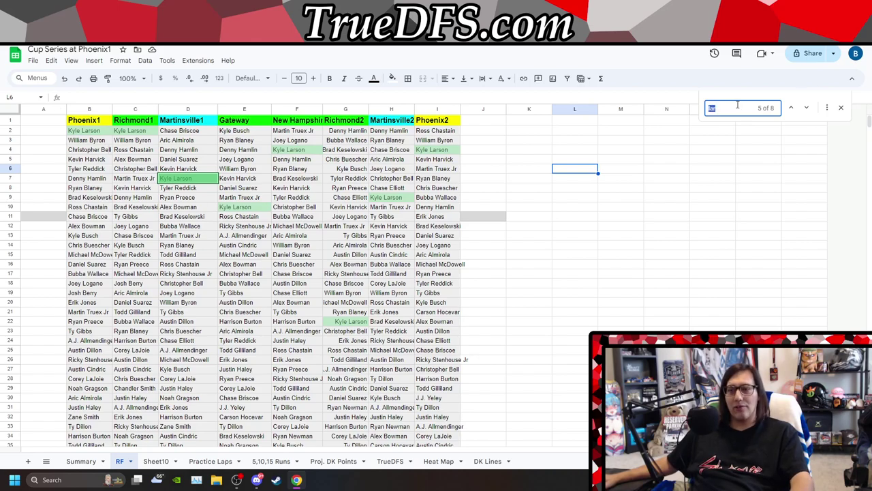
pyautogui.write('byr')
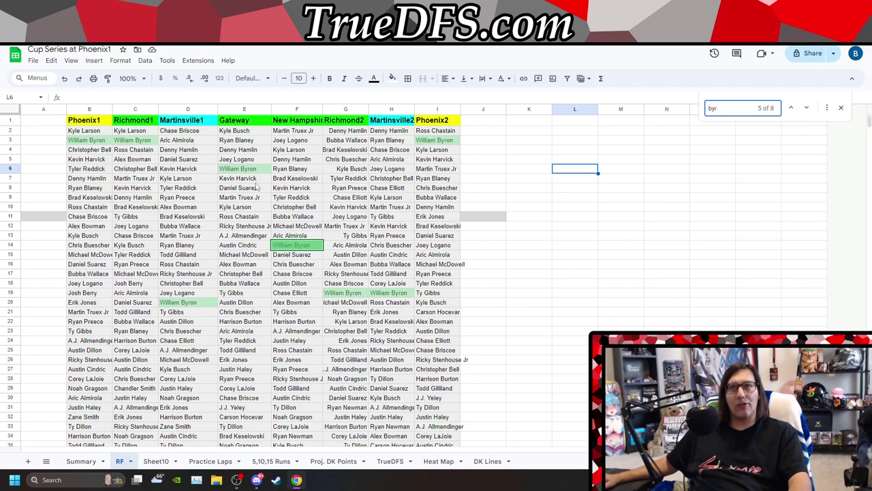
pyautogui.click(711, 107)
pyautogui.doubleClick(710, 108)
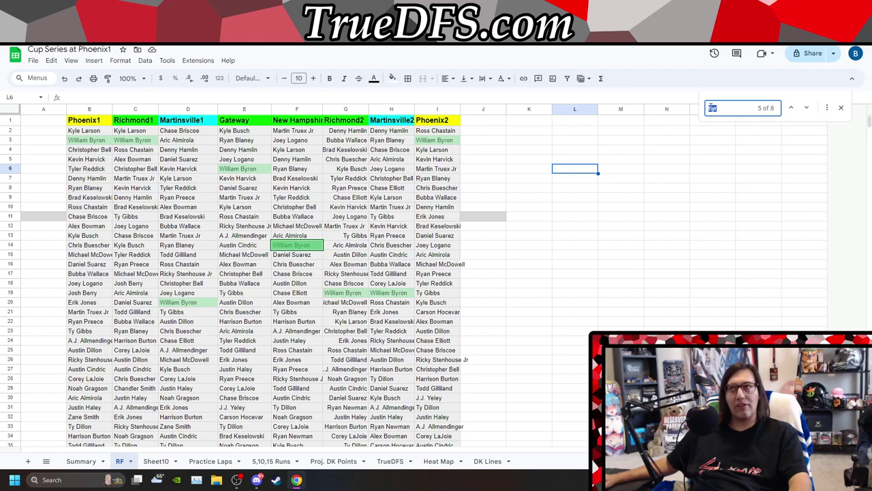
pyautogui.write('bel')
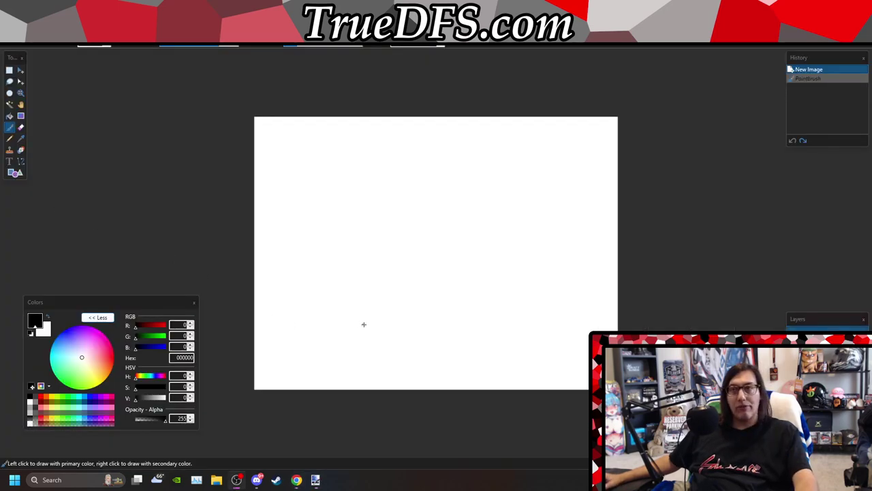
# Step: In paint.net, paint a large black arch from the canvas's lower right over to its left edge, extending its right leg downward
pyautogui.click(528, 329)
pyautogui.moveTo(528, 329)
pyautogui.mouseDown()
pyautogui.moveTo(525, 204)
pyautogui.moveTo(503, 156)
pyautogui.moveTo(374, 143)
pyautogui.moveTo(278, 224)
pyautogui.moveTo(240, 329)
pyautogui.mouseUp()
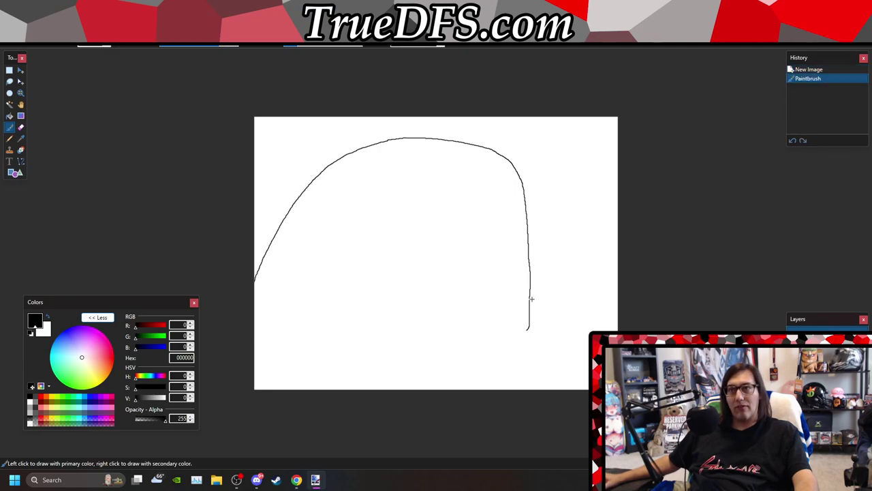
pyautogui.click(528, 325)
pyautogui.moveTo(528, 330); pyautogui.dragTo(526, 368)
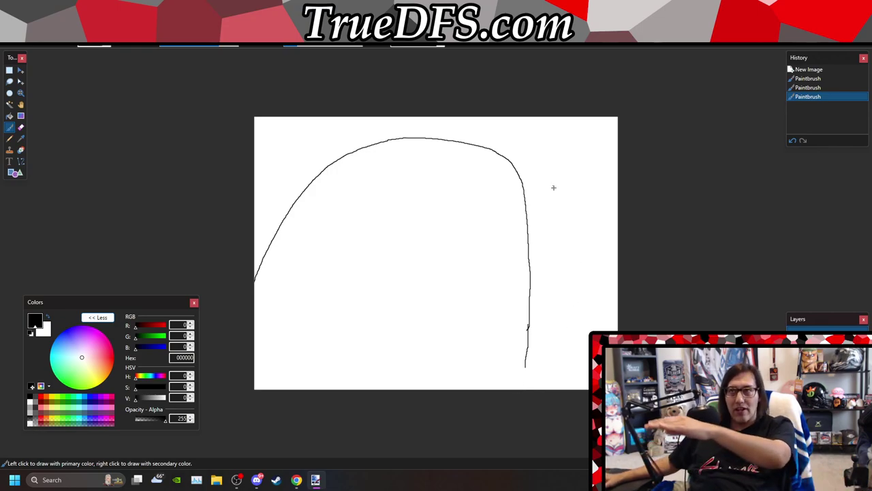
# Step: Sketch a small oval with an inner arc outside the arch's upper-right corner, and undo those strokes
pyautogui.moveTo(528, 154)
pyautogui.mouseDown()
pyautogui.moveTo(577, 135)
pyautogui.moveTo(619, 164)
pyautogui.moveTo(593, 195)
pyautogui.moveTo(535, 192)
pyautogui.moveTo(528, 152)
pyautogui.mouseUp()
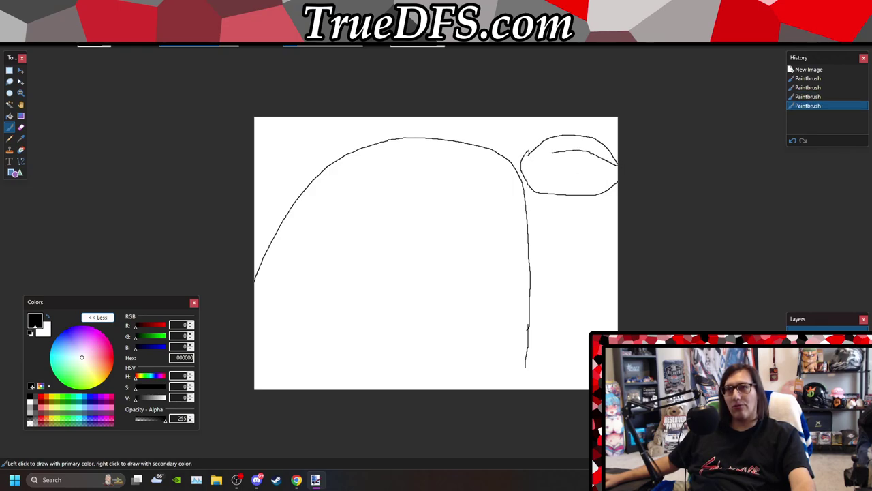
pyautogui.click(593, 185)
pyautogui.click(619, 184)
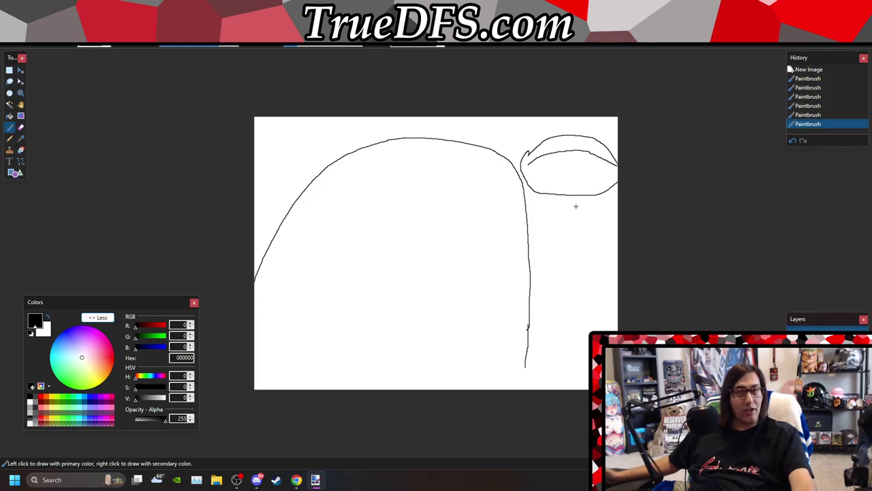
pyautogui.hotkey('ctrl', 'z')
pyautogui.hotkey('ctrl', 'z')
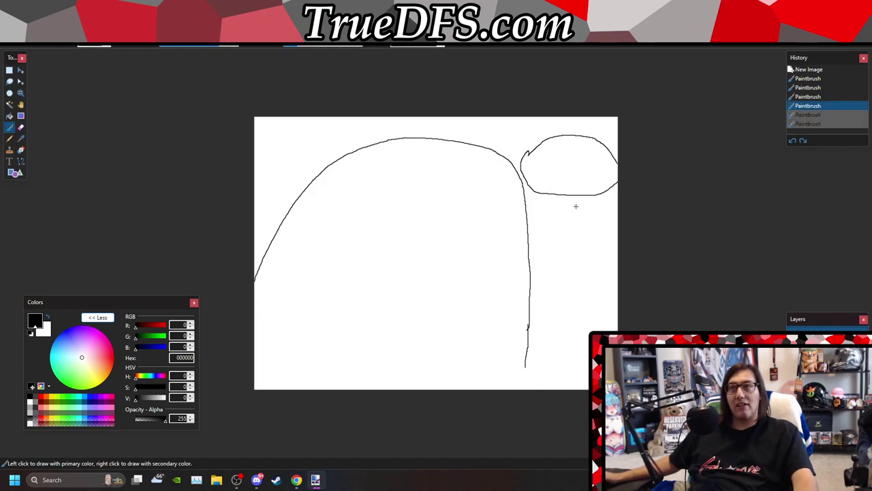
pyautogui.hotkey('ctrl', 'z')
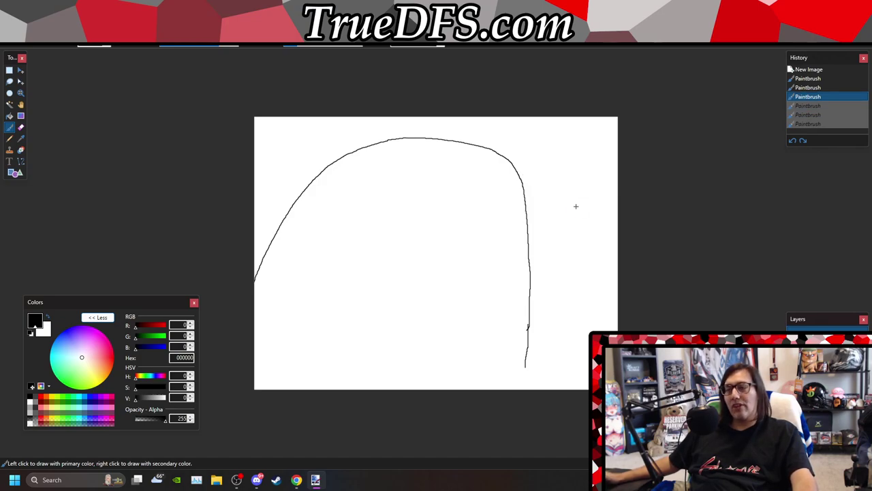
# Step: Paint two smaller nested arches inside the large arch, following its bend
pyautogui.click(516, 314)
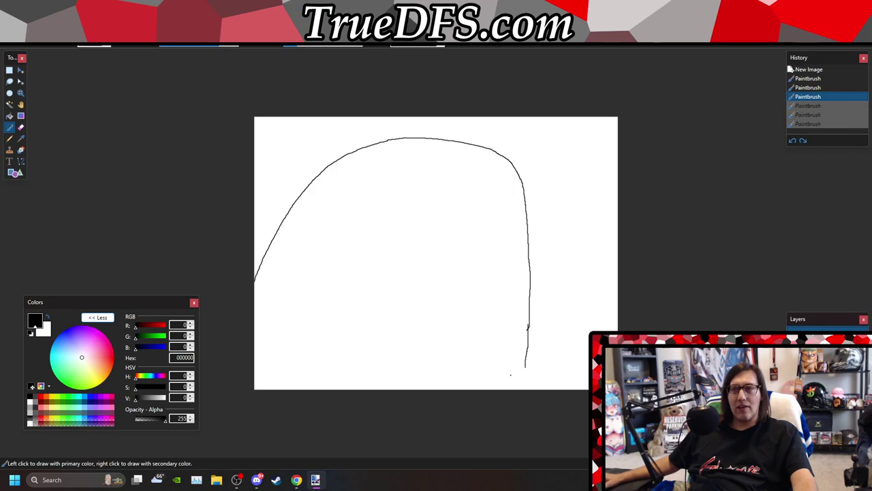
pyautogui.moveTo(510, 365)
pyautogui.mouseDown()
pyautogui.moveTo(507, 225)
pyautogui.moveTo(468, 196)
pyautogui.mouseUp()
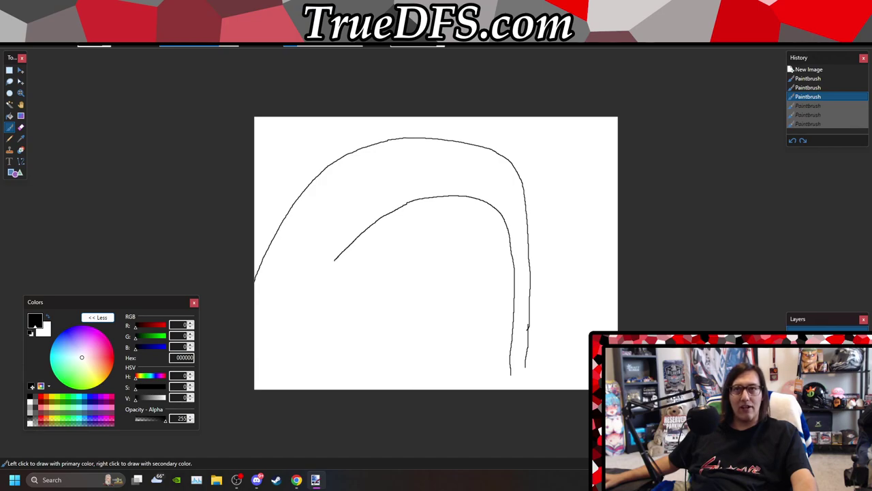
pyautogui.moveTo(334, 258); pyautogui.dragTo(334, 257)
pyautogui.moveTo(468, 377)
pyautogui.mouseDown()
pyautogui.moveTo(455, 263)
pyautogui.moveTo(379, 260)
pyautogui.moveTo(362, 282)
pyautogui.mouseUp()
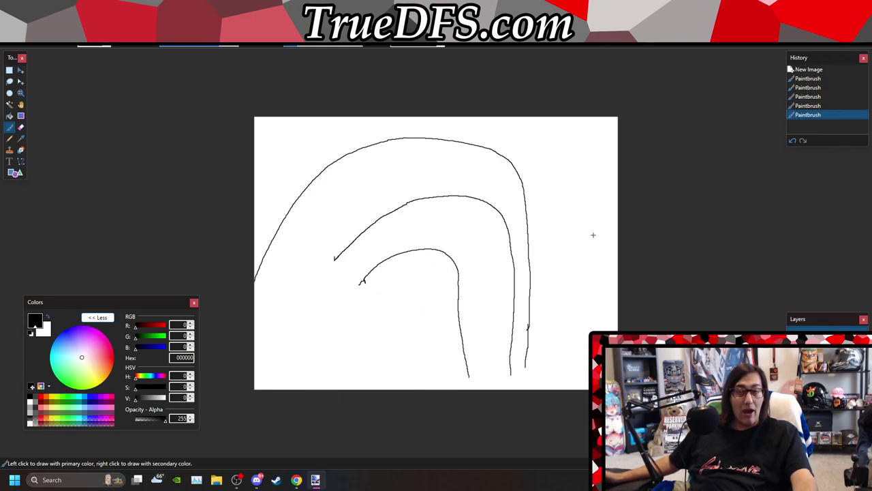
# Step: Sketch a line hugging the inside of the middle arch along its full length, and undo it
pyautogui.moveTo(539, 218); pyautogui.dragTo(535, 227)
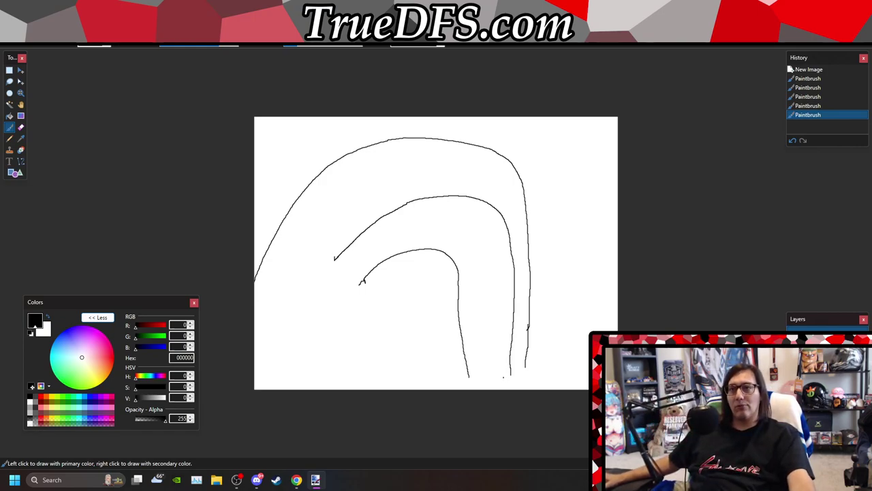
pyautogui.moveTo(504, 316); pyautogui.dragTo(504, 269)
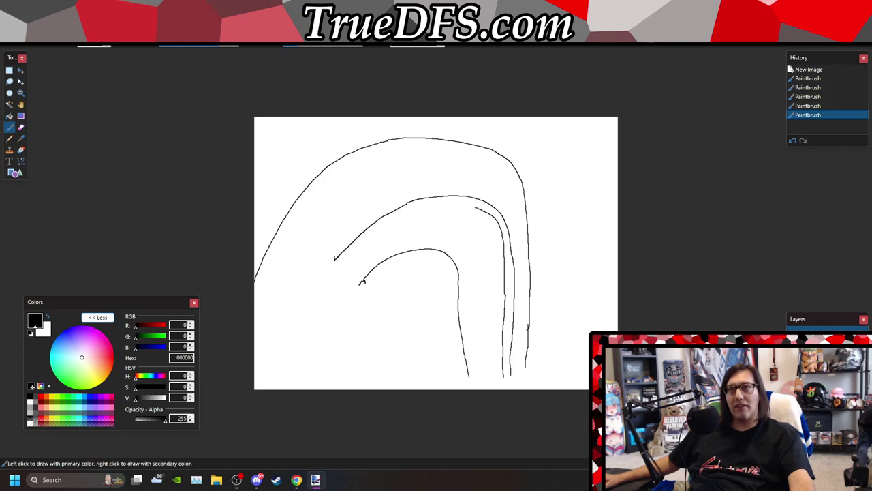
pyautogui.moveTo(434, 202)
pyautogui.mouseDown()
pyautogui.moveTo(388, 219)
pyautogui.moveTo(336, 260)
pyautogui.mouseUp()
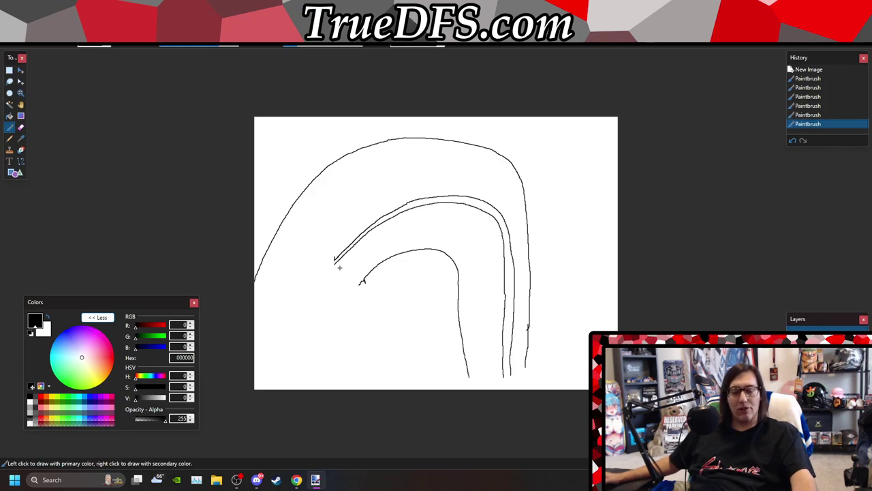
pyautogui.hotkey('ctrl', 'z')
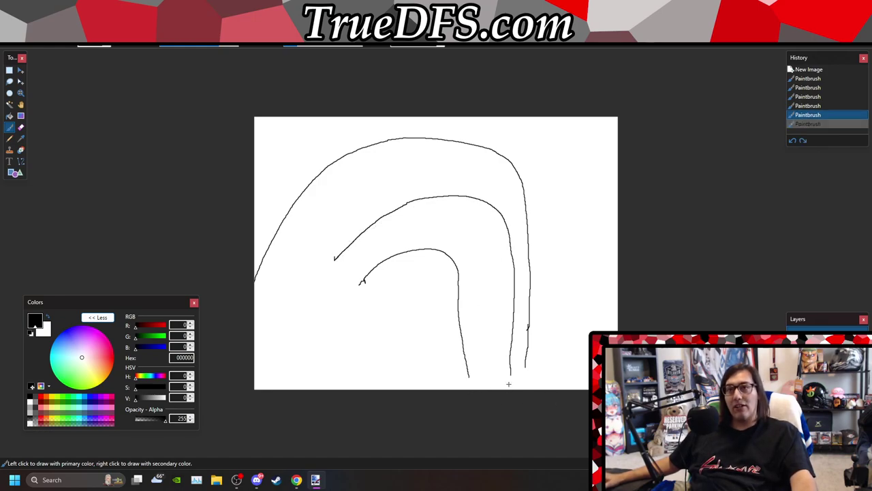
# Step: Sketch a line that dips to the innermost arch's right leg and swings out along the middle arch, and undo its strokes
pyautogui.moveTo(501, 383)
pyautogui.mouseDown()
pyautogui.moveTo(493, 365)
pyautogui.moveTo(469, 353)
pyautogui.mouseUp()
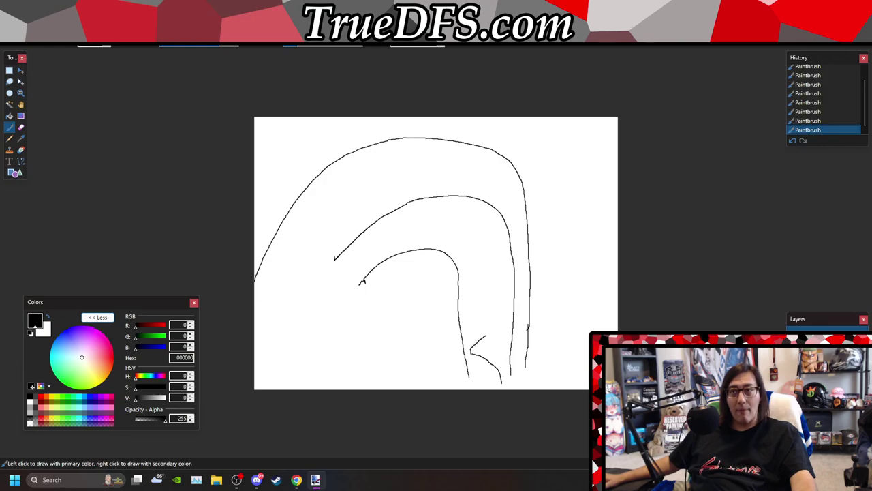
pyautogui.moveTo(501, 316); pyautogui.dragTo(504, 272)
pyautogui.moveTo(482, 200)
pyautogui.mouseDown()
pyautogui.moveTo(432, 199)
pyautogui.moveTo(387, 216)
pyautogui.moveTo(351, 245)
pyautogui.mouseUp()
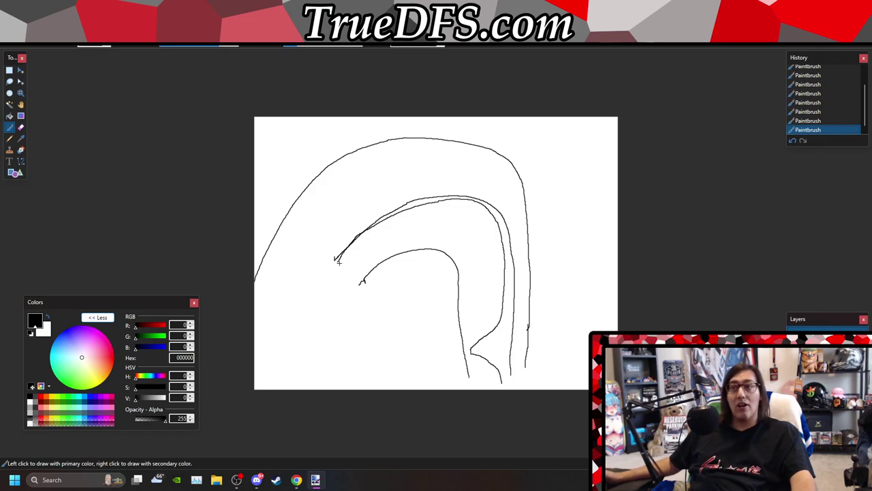
pyautogui.hotkey('ctrl', 'z')
pyautogui.hotkey('ctrl', 'z')
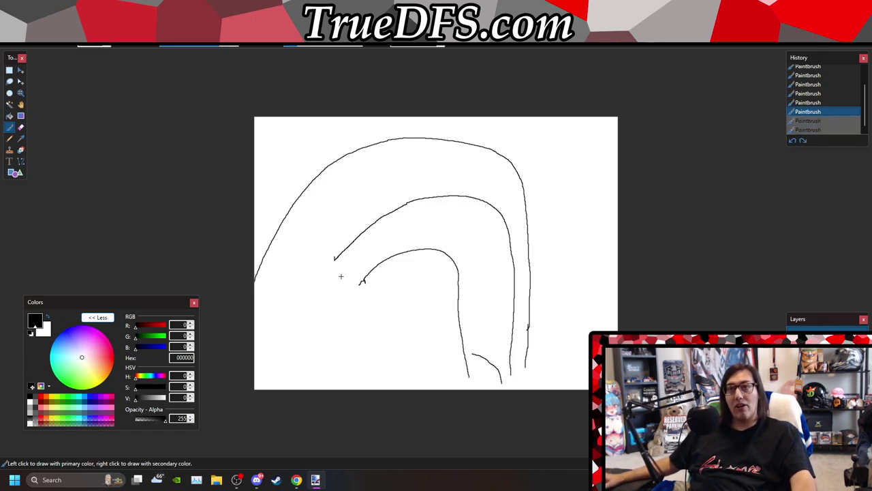
pyautogui.hotkey('ctrl', 'z')
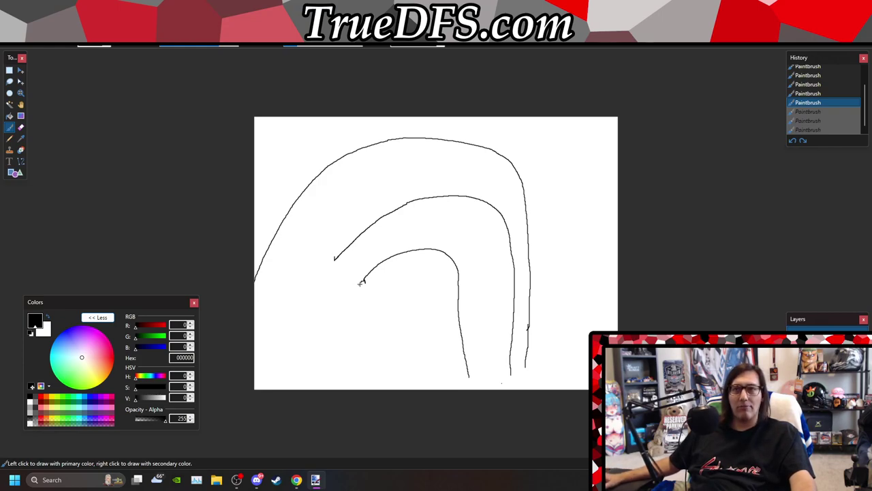
# Step: Sketch a short arc above the innermost arch's left end, and undo it
pyautogui.hotkey('ctrl', 'y')
pyautogui.hotkey('ctrl', 'y')
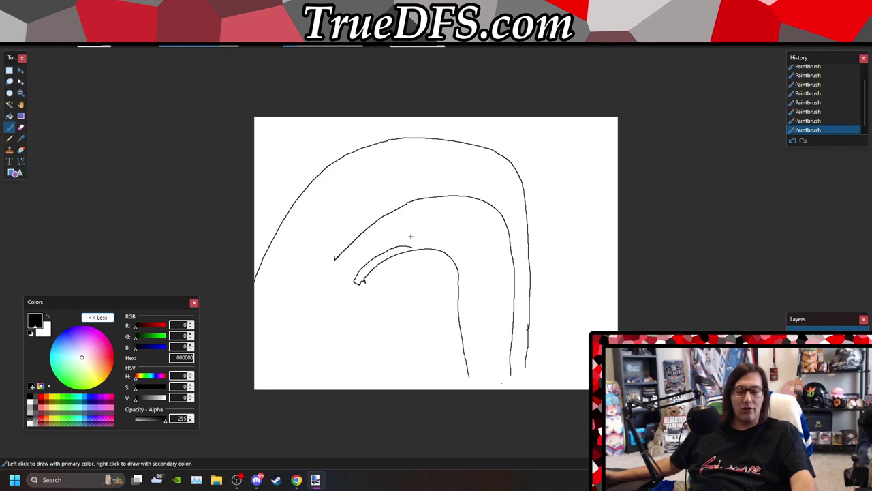
pyautogui.hotkey('ctrl', 'z')
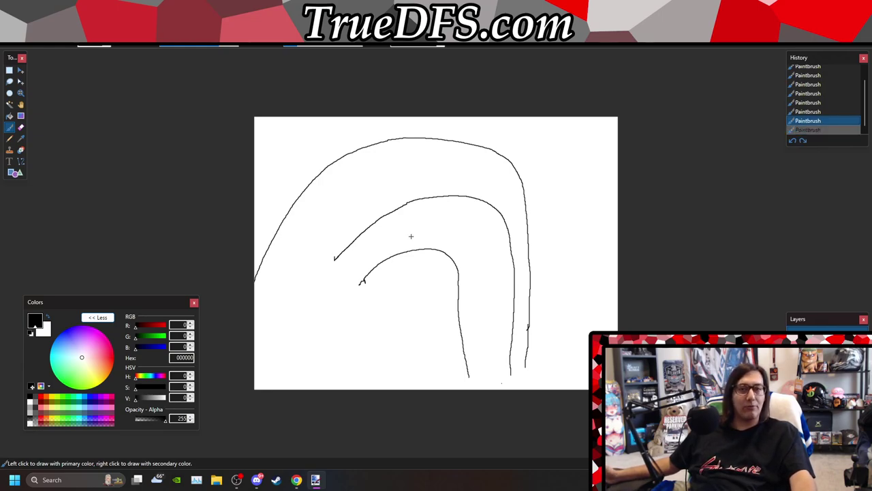
# Step: Paint a line up beside the middle arch's right leg and down to the innermost arch's left end, plus a line running out lower left
pyautogui.moveTo(503, 377); pyautogui.dragTo(502, 371)
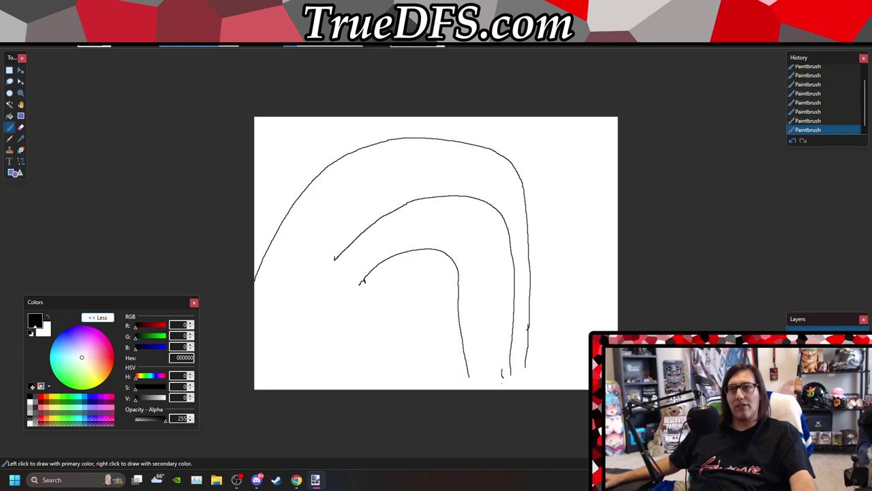
pyautogui.moveTo(504, 329); pyautogui.dragTo(505, 281)
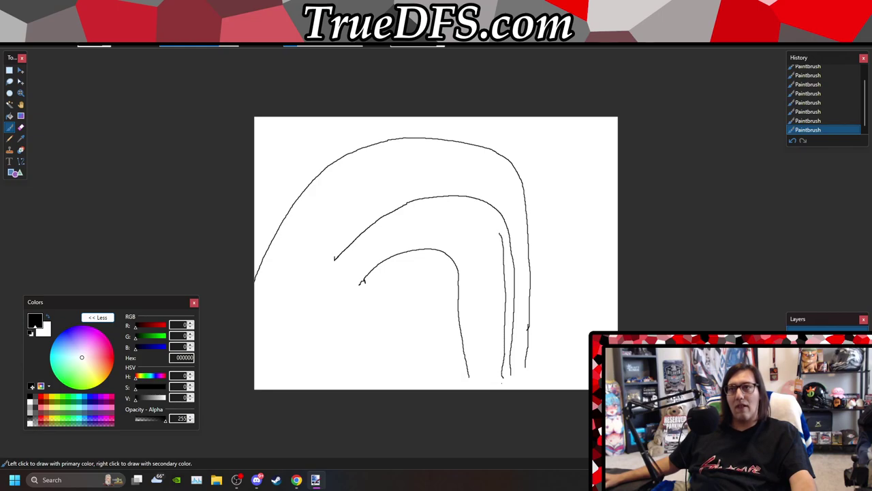
pyautogui.moveTo(483, 221)
pyautogui.mouseDown()
pyautogui.moveTo(443, 224)
pyautogui.moveTo(365, 276)
pyautogui.mouseUp()
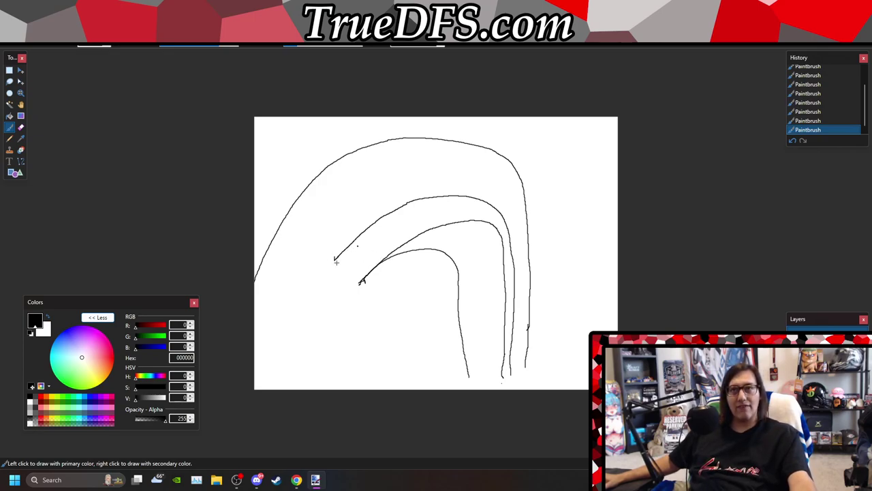
pyautogui.moveTo(392, 255); pyautogui.dragTo(297, 302)
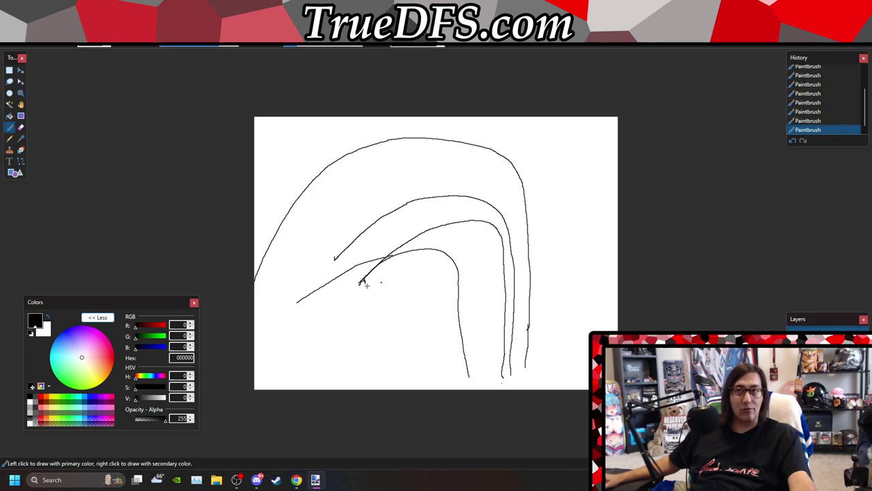
# Step: Paint more lines through the bend, including ones cutting to the innermost arch's right leg and swinging up to the middle arch
pyautogui.moveTo(503, 379)
pyautogui.mouseDown()
pyautogui.moveTo(468, 315)
pyautogui.moveTo(498, 235)
pyautogui.moveTo(469, 206)
pyautogui.moveTo(362, 238)
pyautogui.mouseUp()
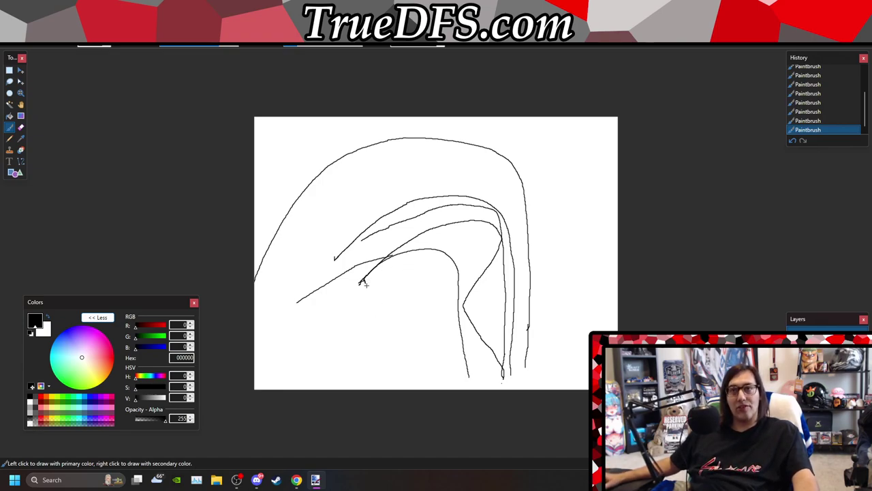
pyautogui.moveTo(349, 275); pyautogui.dragTo(388, 251)
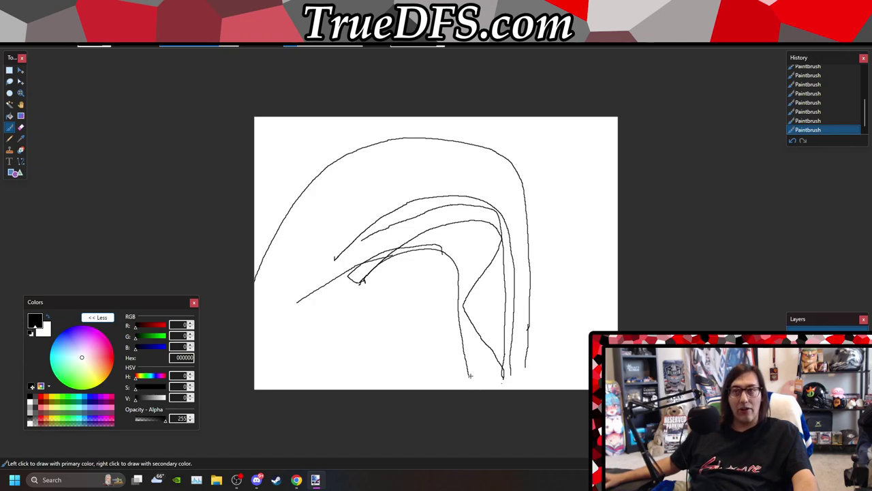
pyautogui.moveTo(492, 383)
pyautogui.mouseDown()
pyautogui.moveTo(466, 368)
pyautogui.moveTo(487, 212)
pyautogui.moveTo(380, 217)
pyautogui.mouseUp()
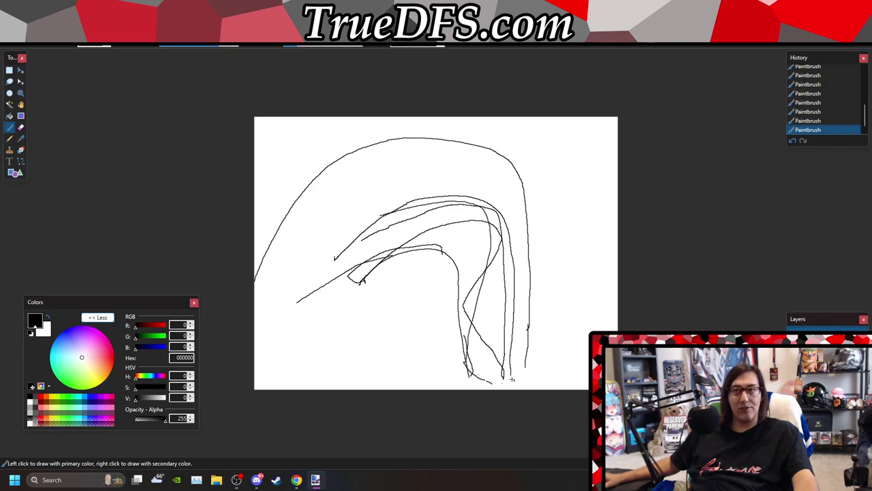
pyautogui.moveTo(377, 243); pyautogui.dragTo(361, 239)
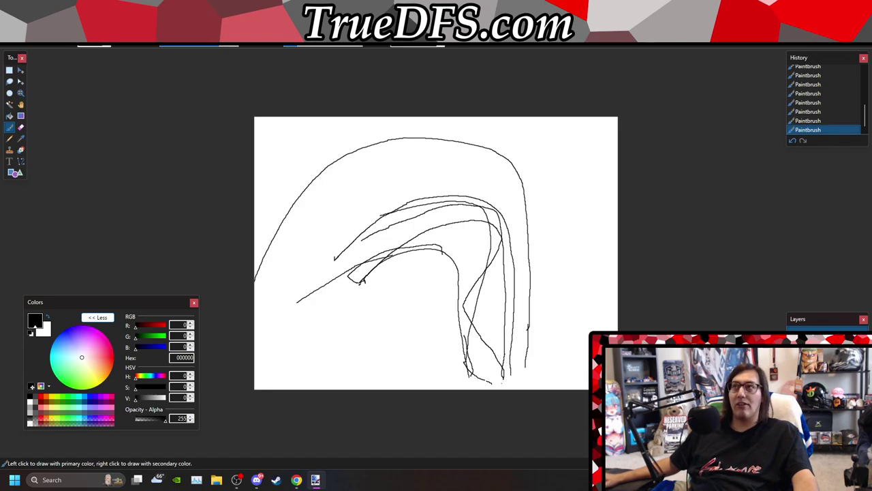
# Step: Close the drawing without saving it and switch back to the Cup Series at Phoenix1 spreadsheet in Chrome
pyautogui.hotkey('alt', 'F4')
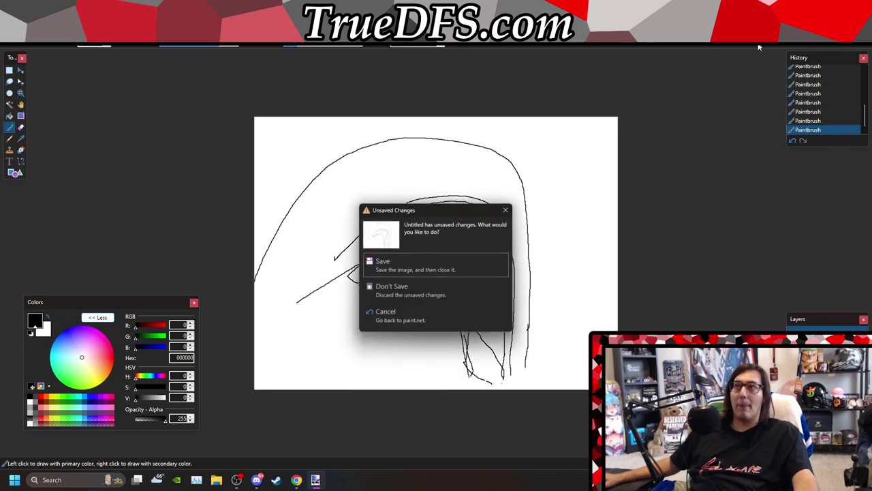
pyautogui.click(447, 292)
pyautogui.moveTo(296, 479)
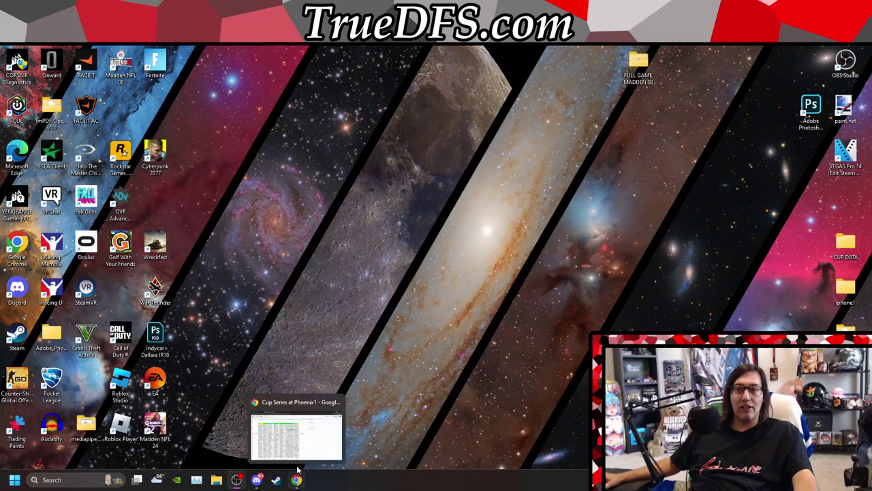
pyautogui.click(308, 427)
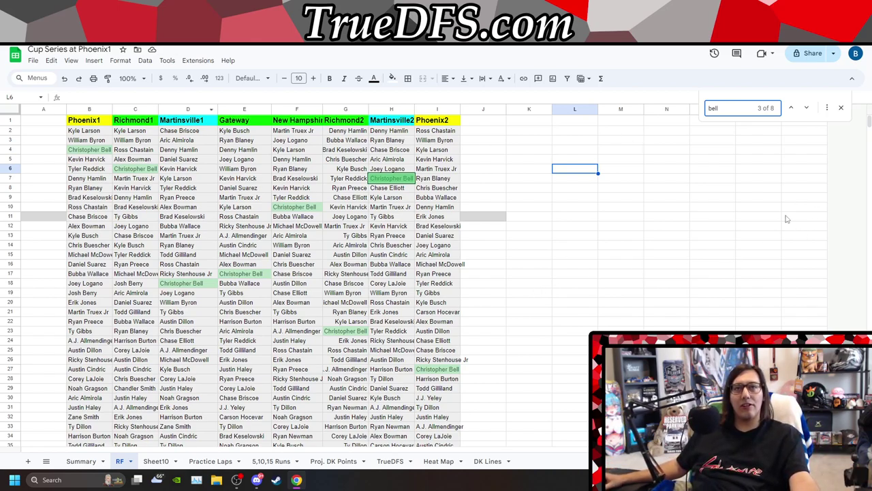
# Step: Search the RF sheet for "harv" and then "red" to compare both drivers' positions across the race columns
pyautogui.doubleClick(731, 106)
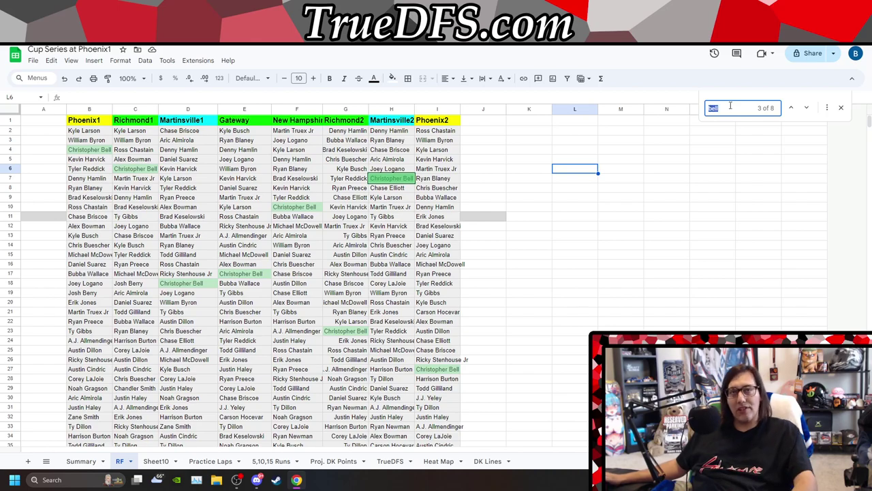
pyautogui.write('harv')
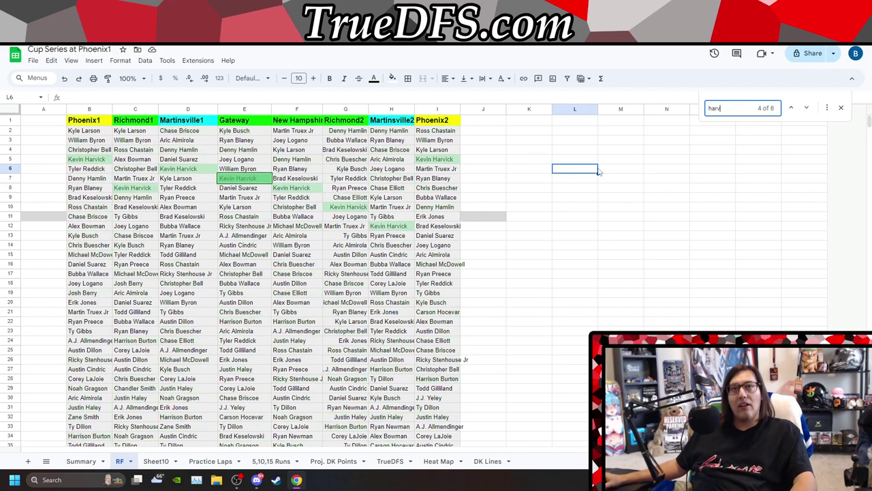
pyautogui.doubleClick(745, 111)
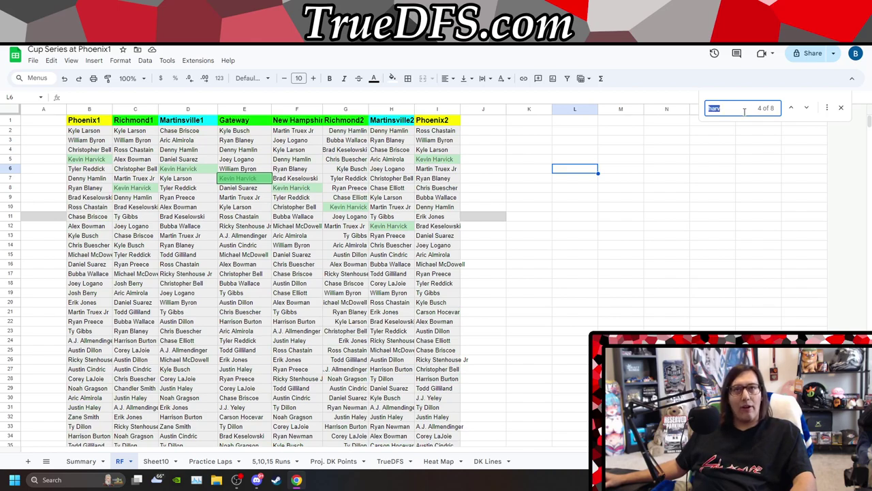
pyautogui.write('red')
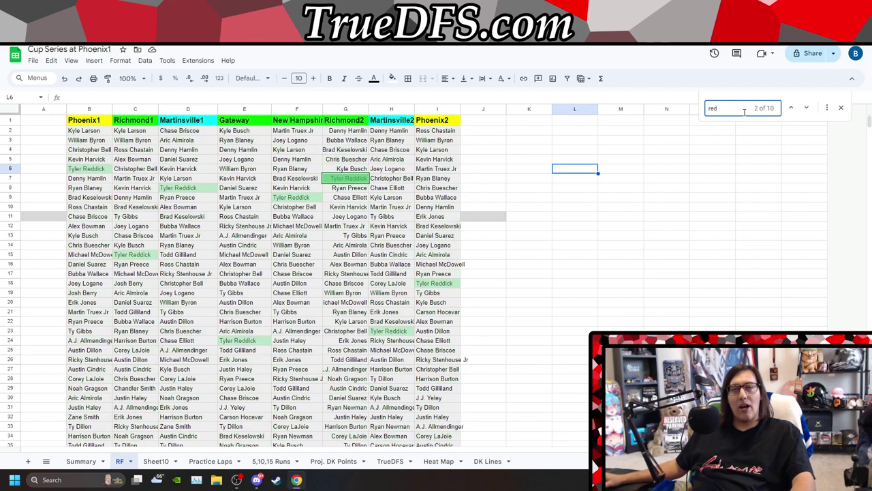
# Step: Find the "ham" entries in the race rankings, followed by the "bla" entries
pyautogui.doubleClick(744, 112)
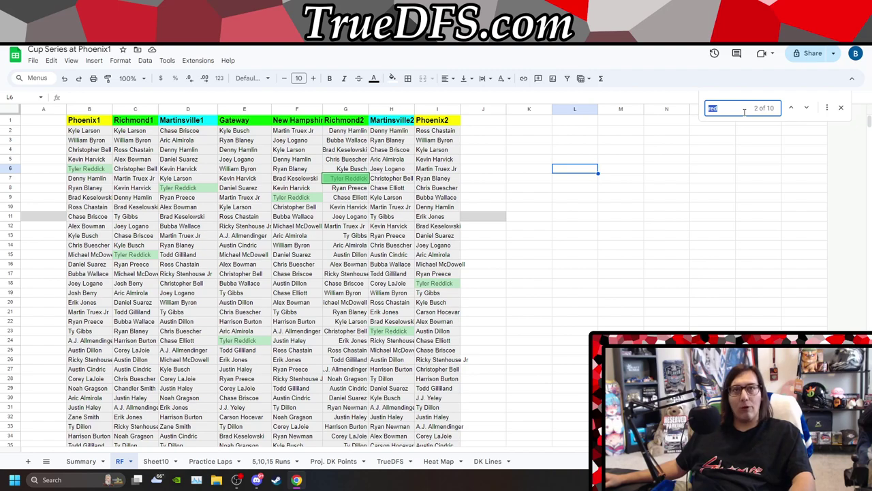
pyautogui.write('ham')
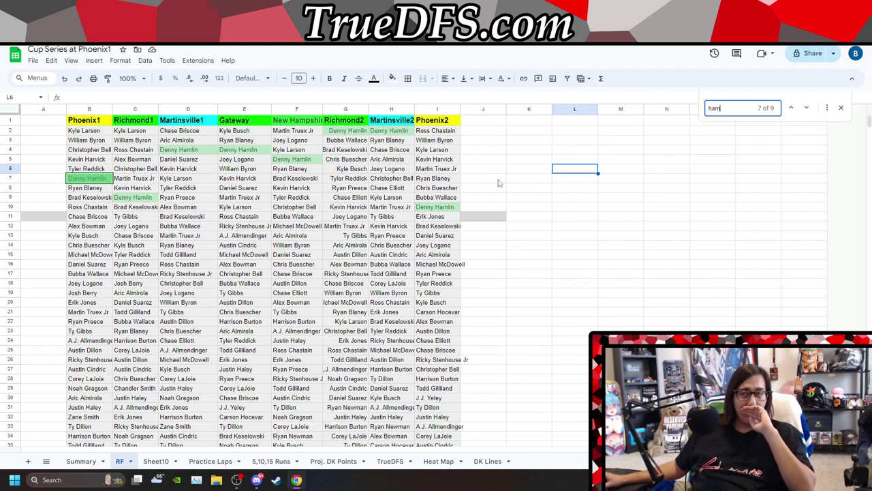
pyautogui.click(744, 108)
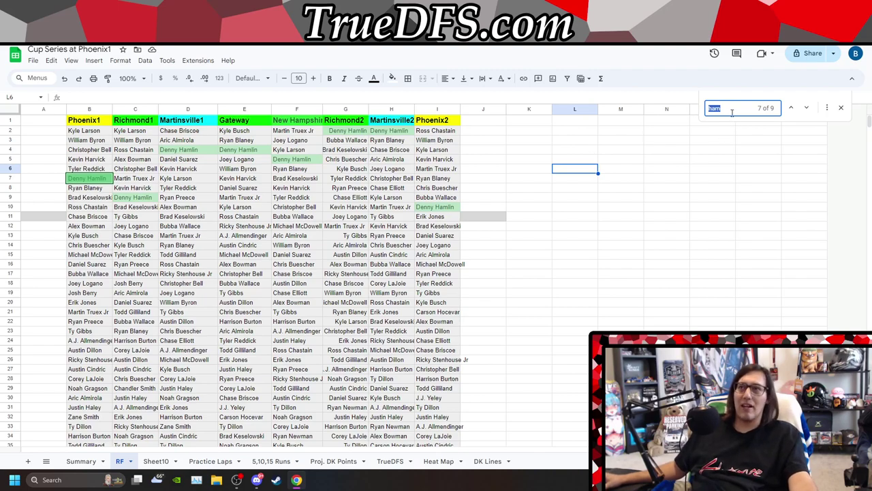
pyautogui.write('bla')
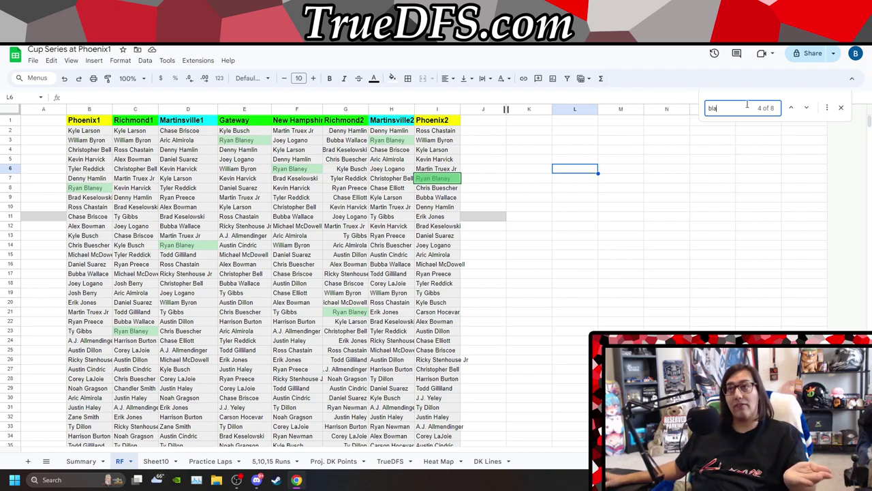
# Step: Look up "bra" and then "chris b" in the sheet to check those drivers' positions in each race
pyautogui.doubleClick(712, 107)
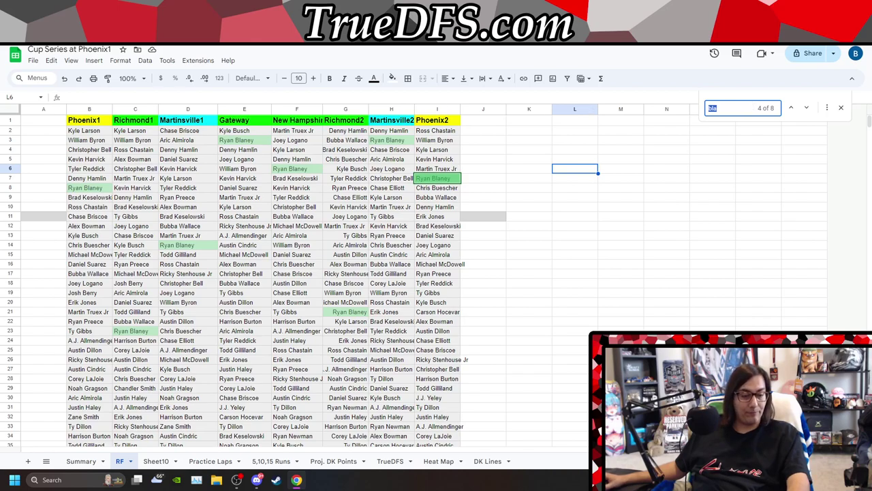
pyautogui.press('BackSpace')
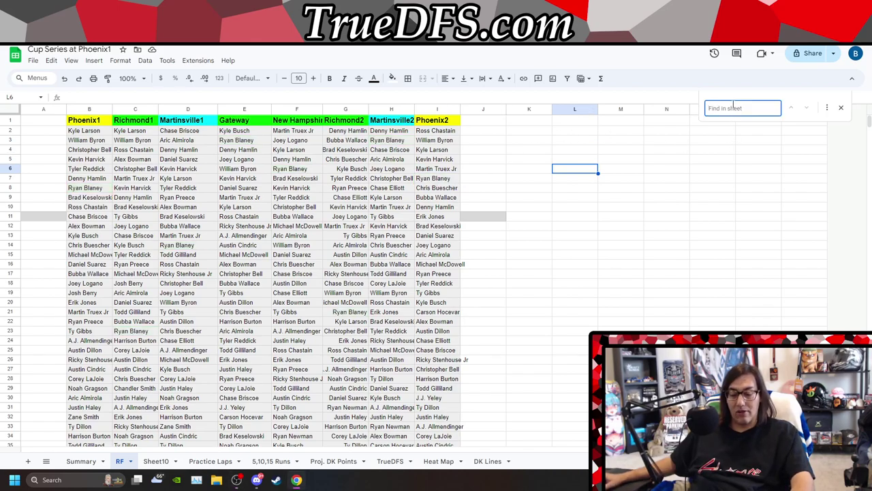
pyautogui.write('bra')
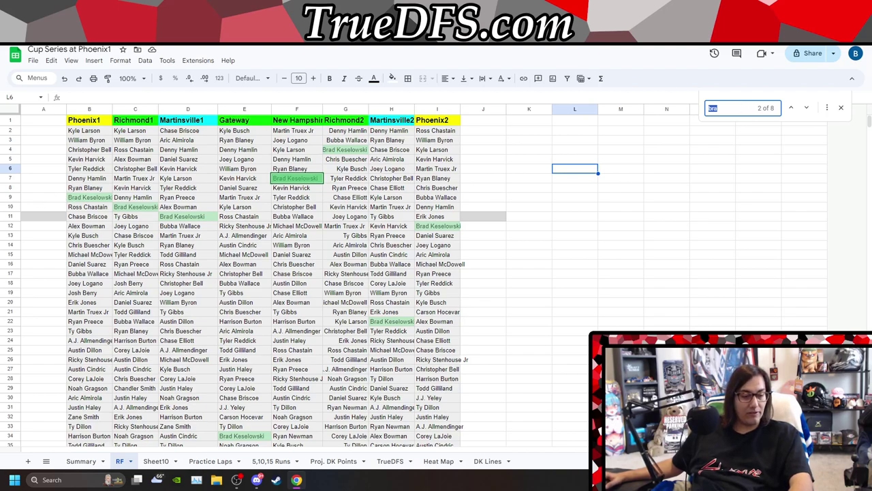
pyautogui.hotkey('ctrl', 'f')
pyautogui.write('chris b')
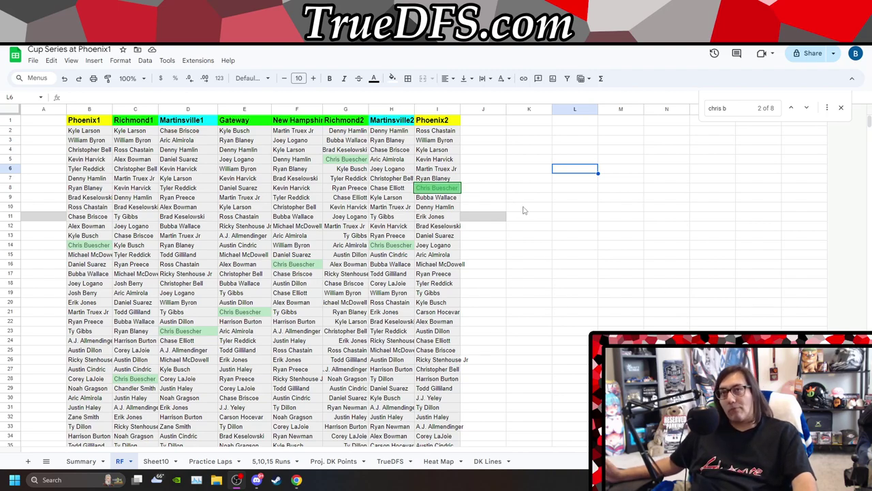
# Step: Search the race columns for "chase", then for "bowm"
pyautogui.click(737, 108)
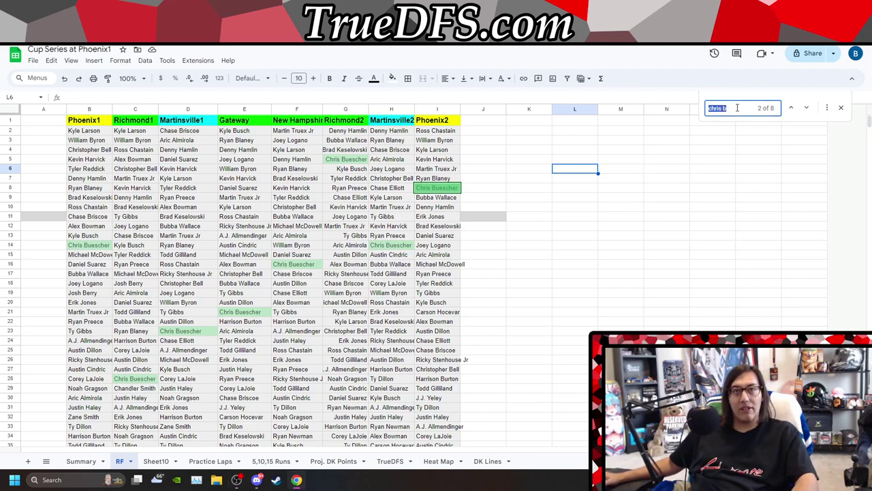
pyautogui.write('cha')
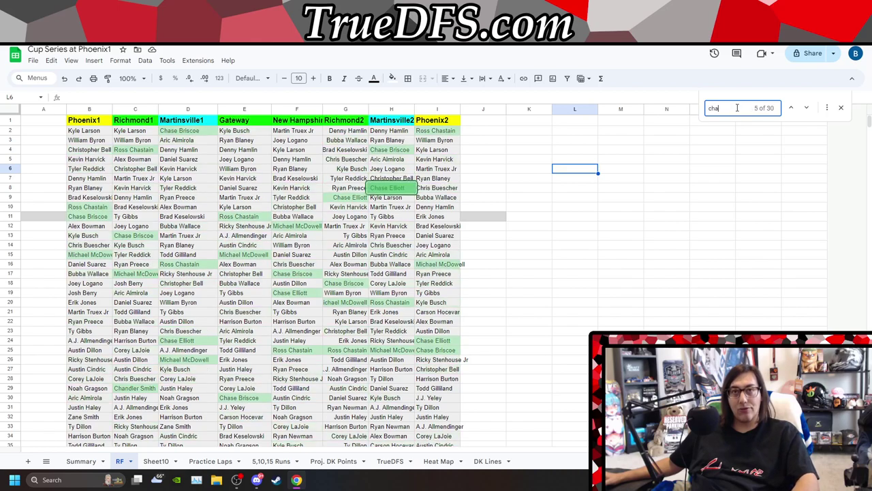
pyautogui.write('se')
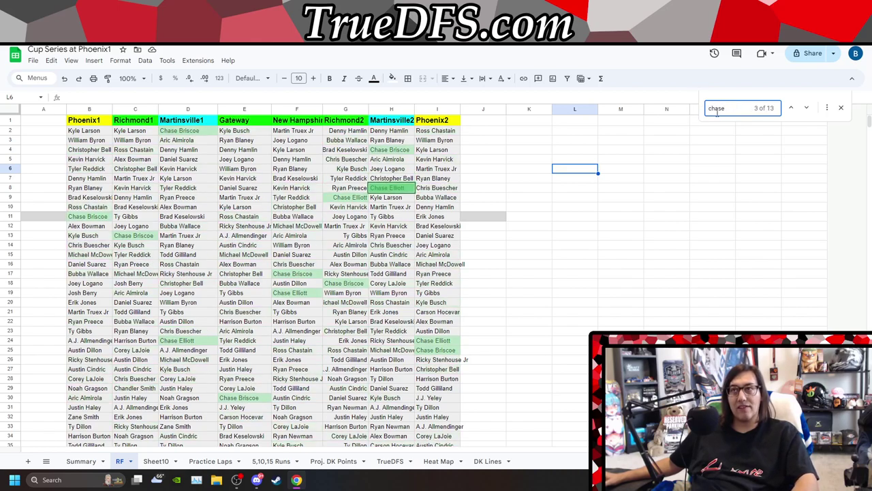
pyautogui.doubleClick(732, 108)
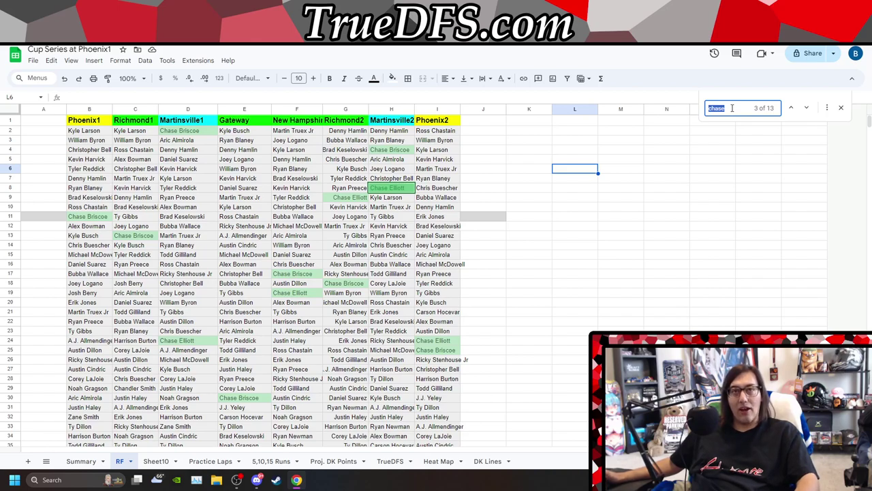
pyautogui.write('b')
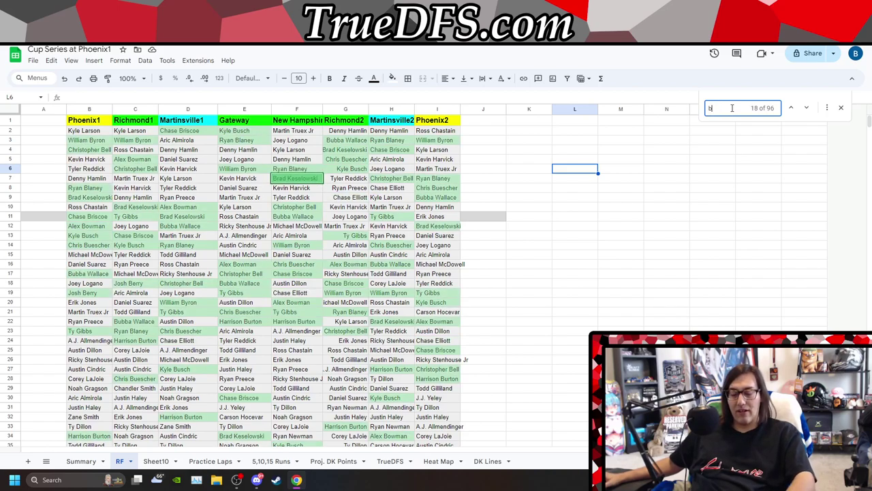
pyautogui.write('owm')
# Step: Locate "kyle bu" across the race rankings, then search for "mich"
pyautogui.doubleClick(733, 108)
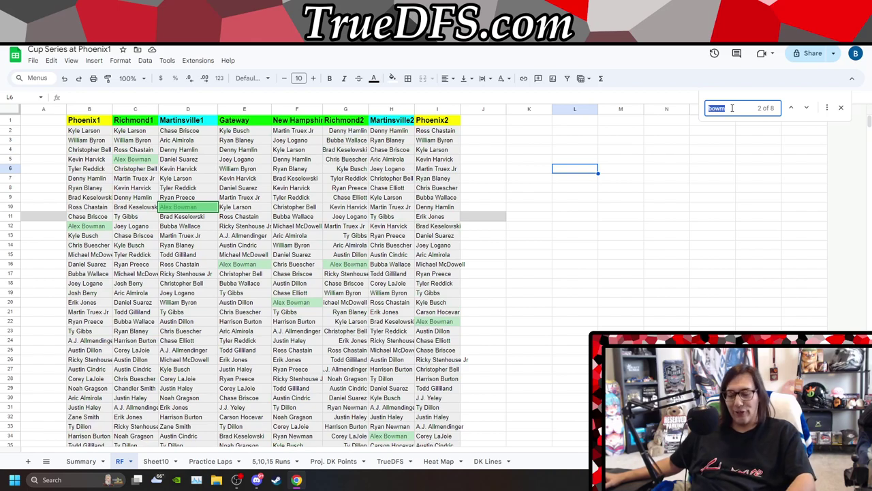
pyautogui.write('kyle')
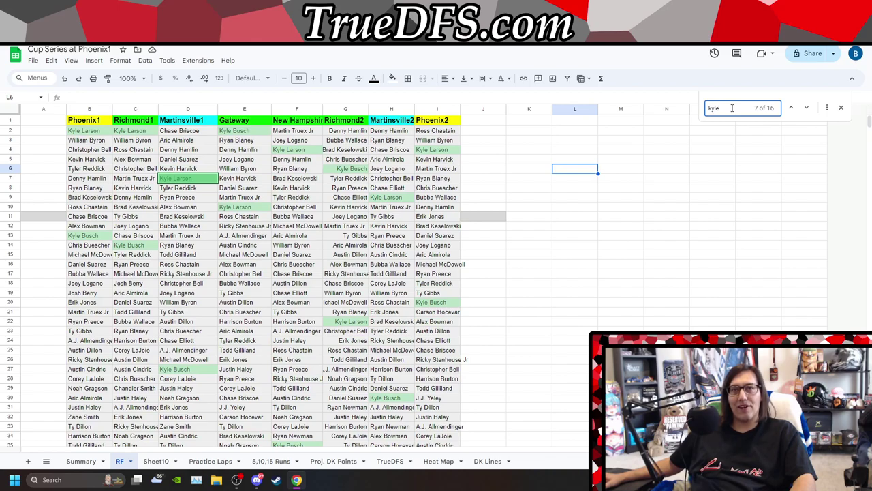
pyautogui.write(' bu')
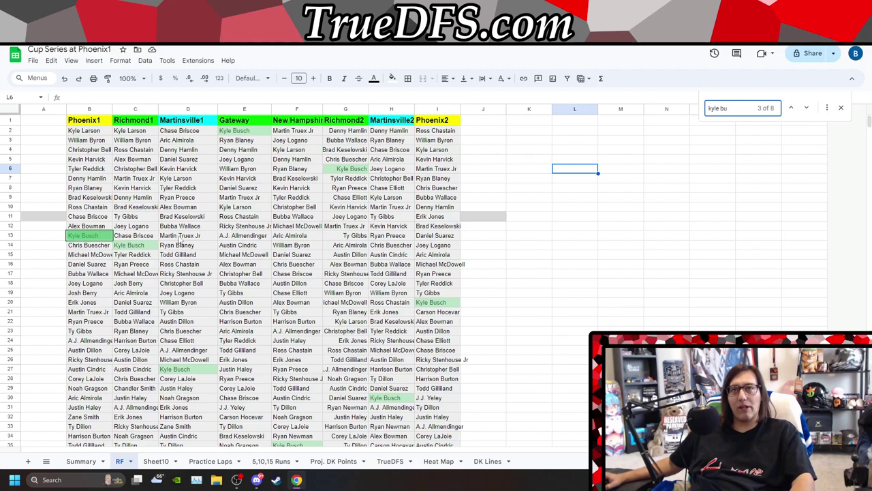
pyautogui.moveTo(720, 107); pyautogui.dragTo(730, 104)
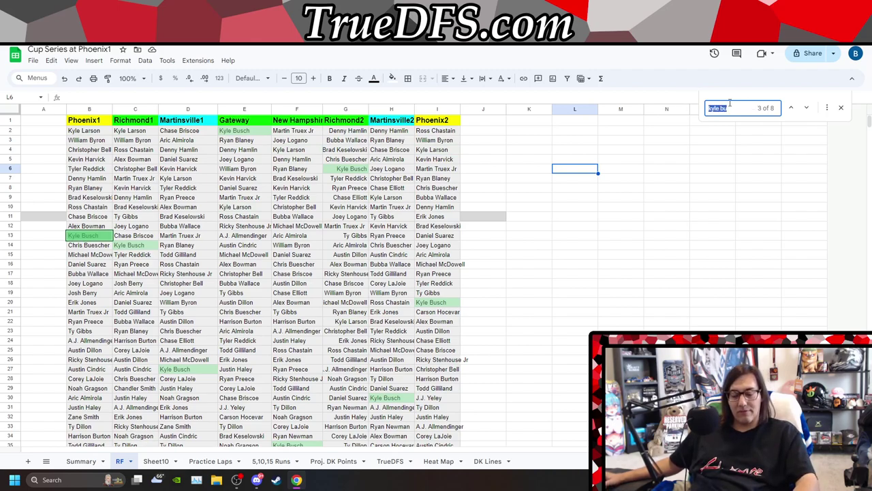
pyautogui.write('ch')
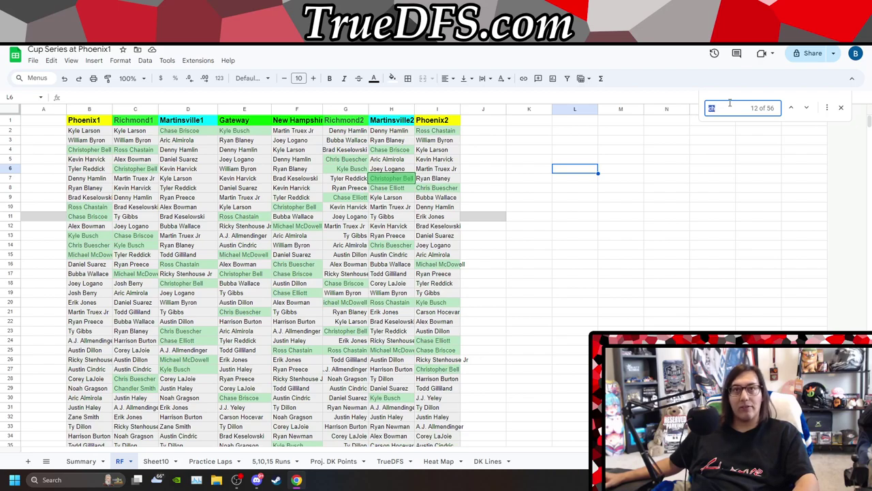
pyautogui.write('mich')
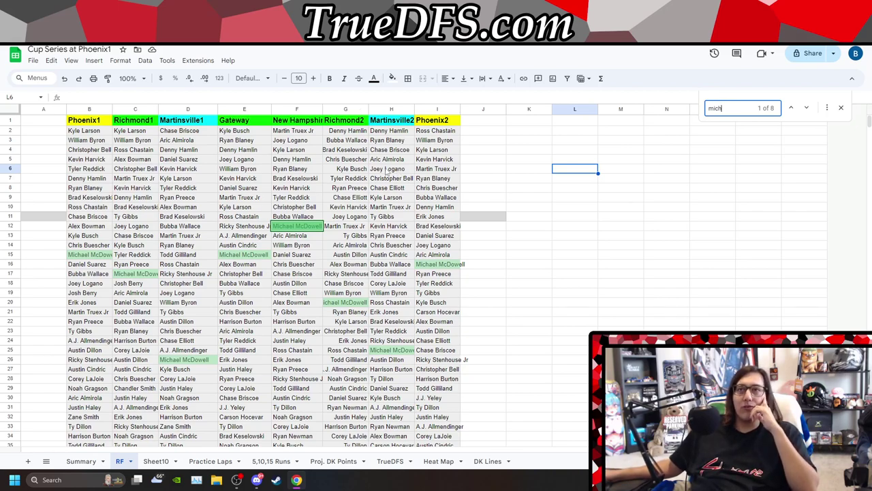
# Step: Check where "suarez" and then "wall" appear in the race columns by searching the sheet
pyautogui.doubleClick(724, 109)
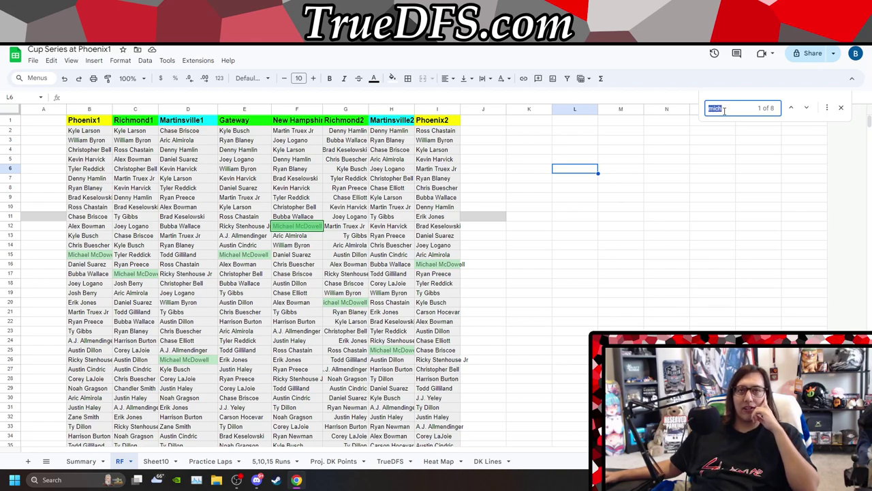
pyautogui.write('suarez')
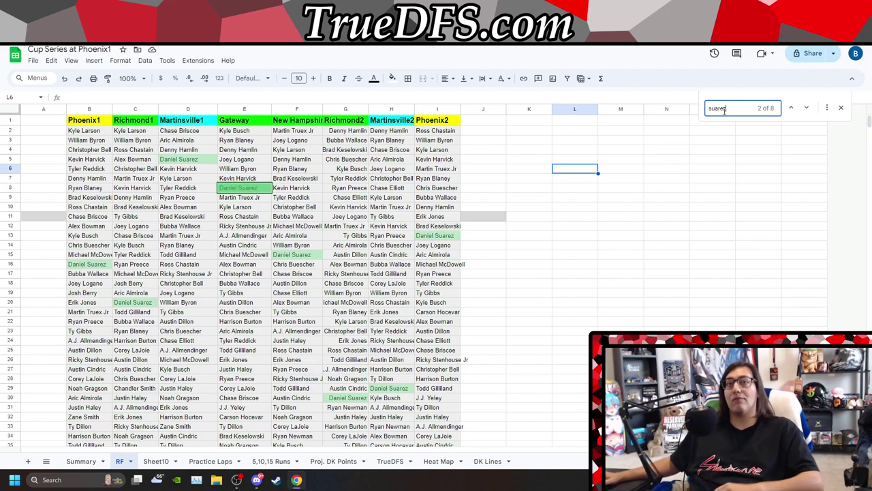
pyautogui.doubleClick(722, 108)
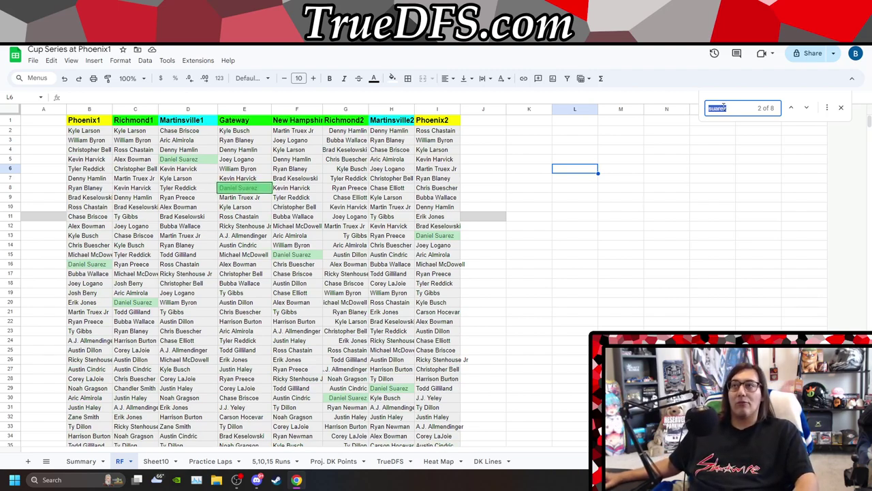
pyautogui.write('wall')
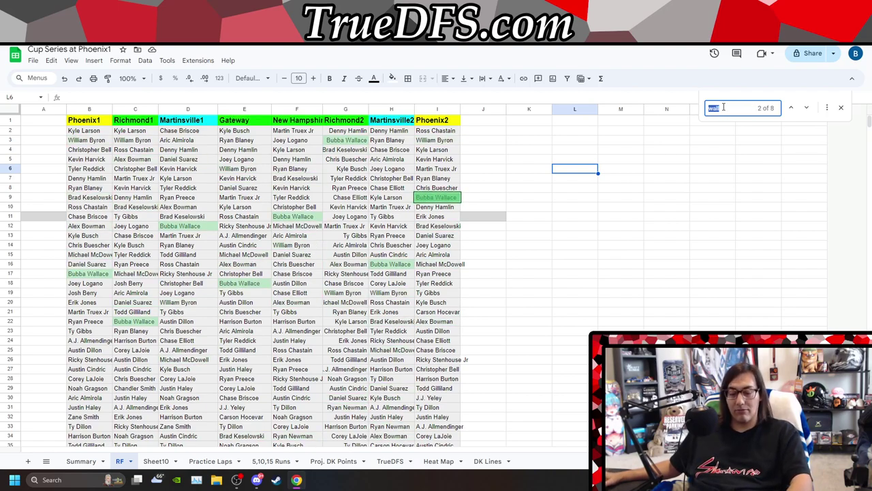
# Step: Search the rankings for "loga", then for "berry"
pyautogui.write('loga')
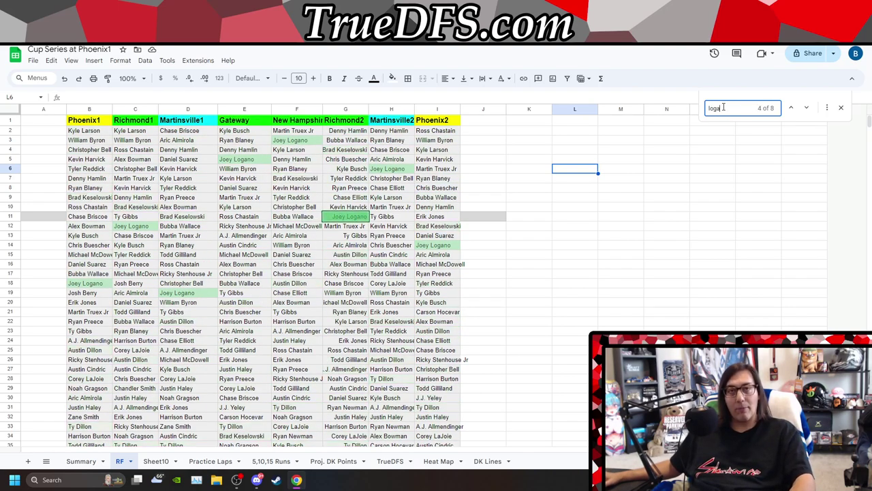
pyautogui.doubleClick(724, 107)
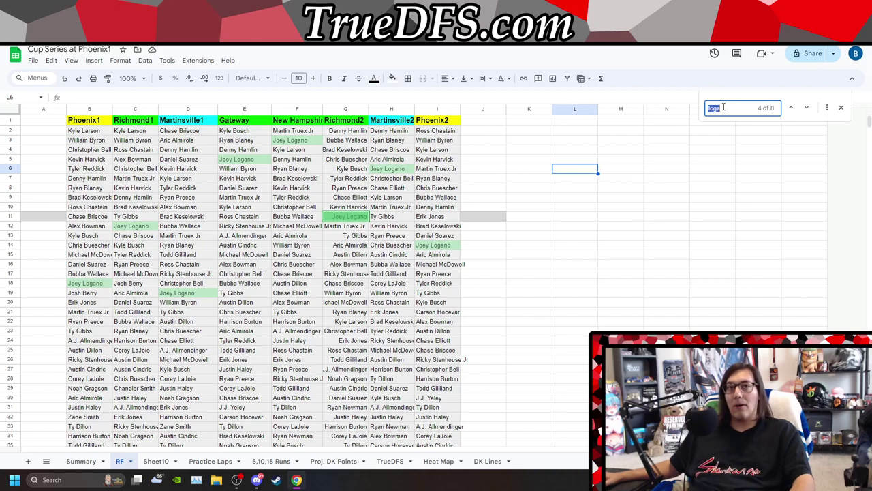
pyautogui.write('berry')
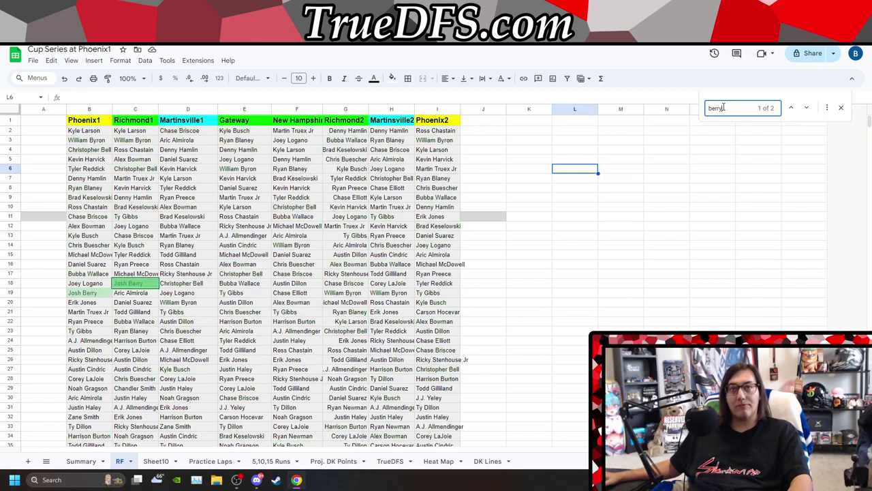
# Step: Clear the current search term and search the race rankings for "jones"
pyautogui.press('BackSpace')
pyautogui.press('BackSpace')
pyautogui.press('BackSpace')
pyautogui.press('BackSpace')
pyautogui.press('BackSpace')
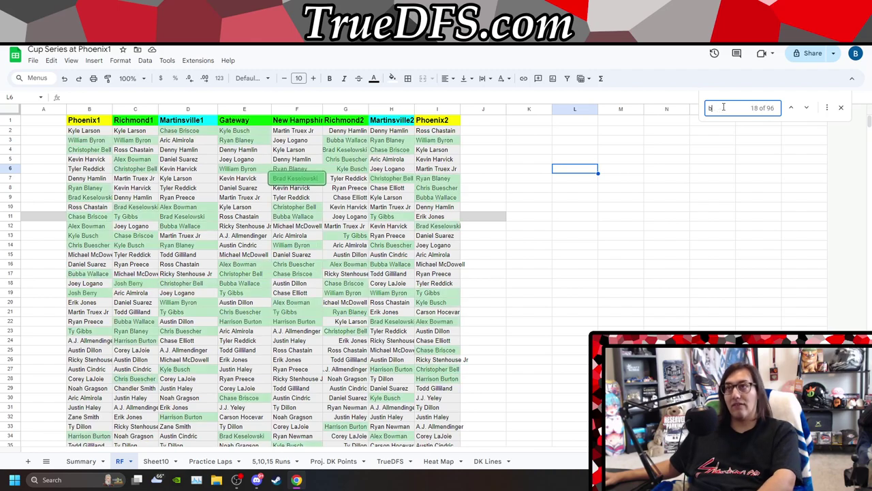
pyautogui.write('jones')
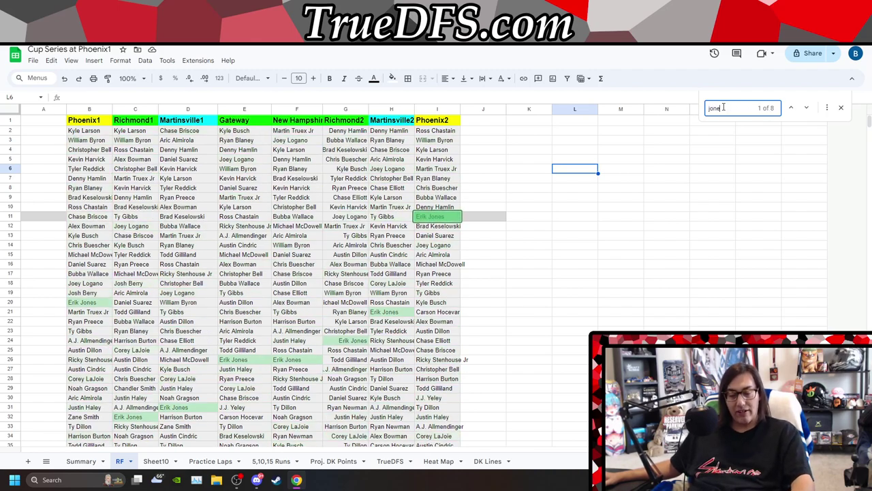
# Step: Find "tru" and then "pree" in the sheet to compare those drivers' positions across the races
pyautogui.doubleClick(724, 107)
pyautogui.write('tru')
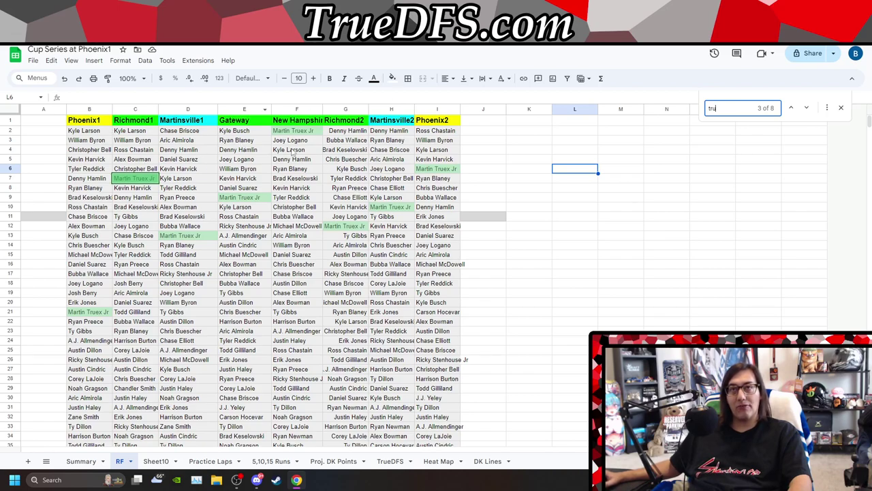
pyautogui.doubleClick(723, 109)
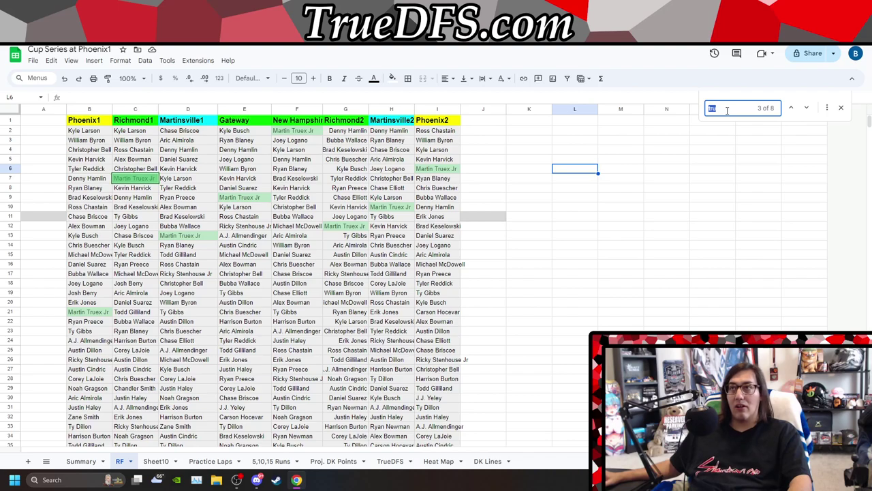
pyautogui.write('pree')
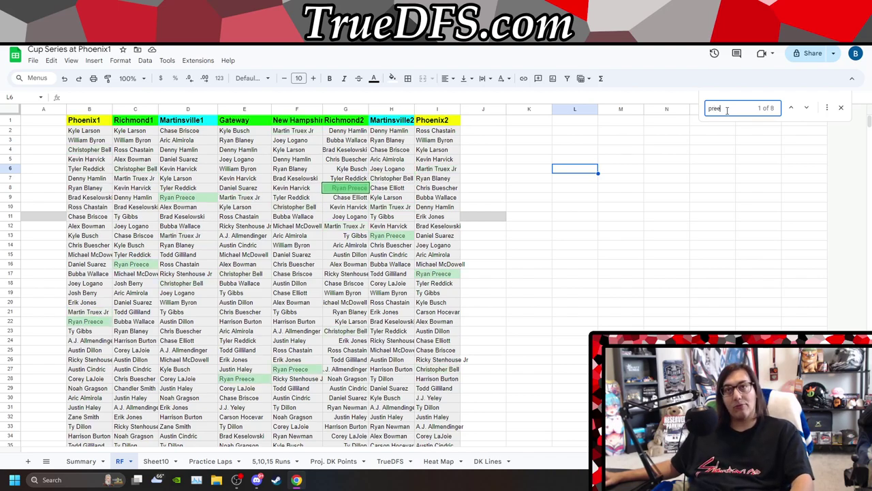
# Step: Complete the search term as "preece", then search the race rankings for "ty gibb"
pyautogui.write('ce')
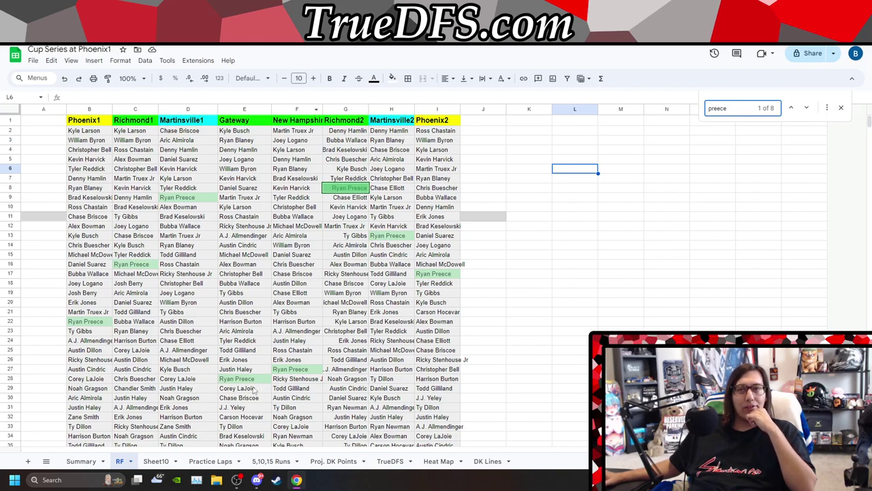
pyautogui.click(738, 108)
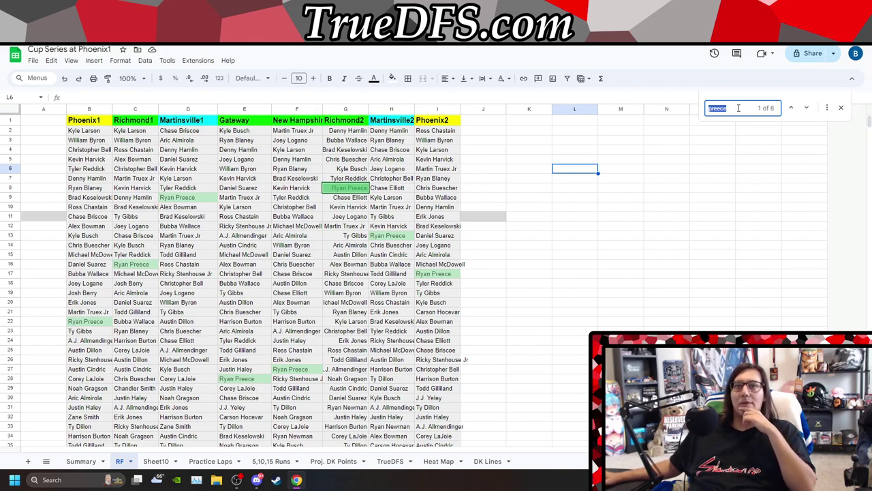
pyautogui.write('ty')
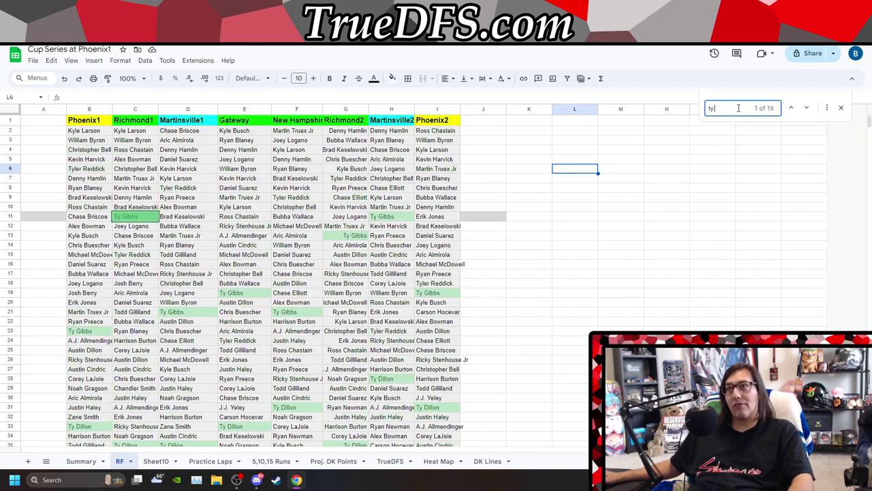
pyautogui.write(' gibb')
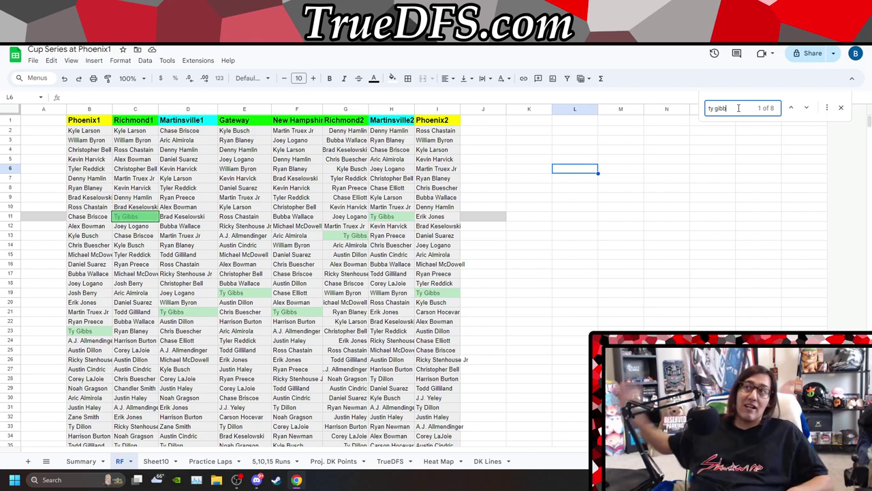
# Step: Search the sheet for "allm" to compare Allmendinger's positions across the race columns
pyautogui.doubleClick(738, 108)
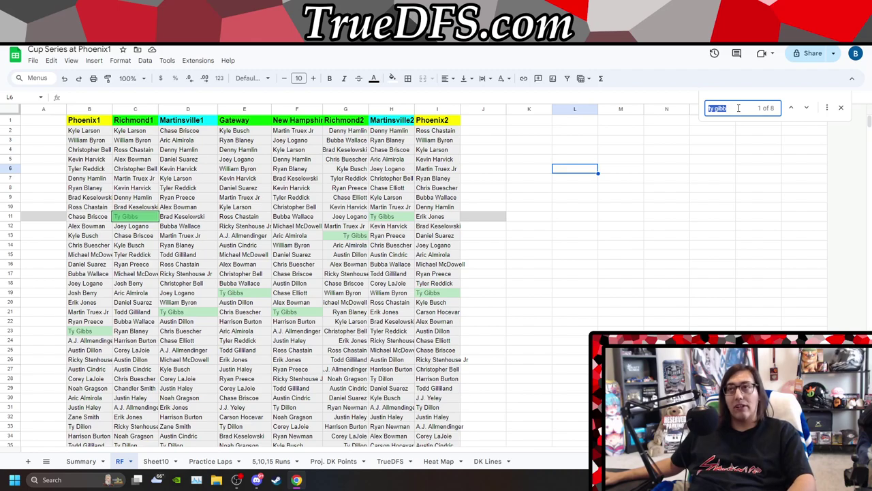
pyautogui.write('aj a')
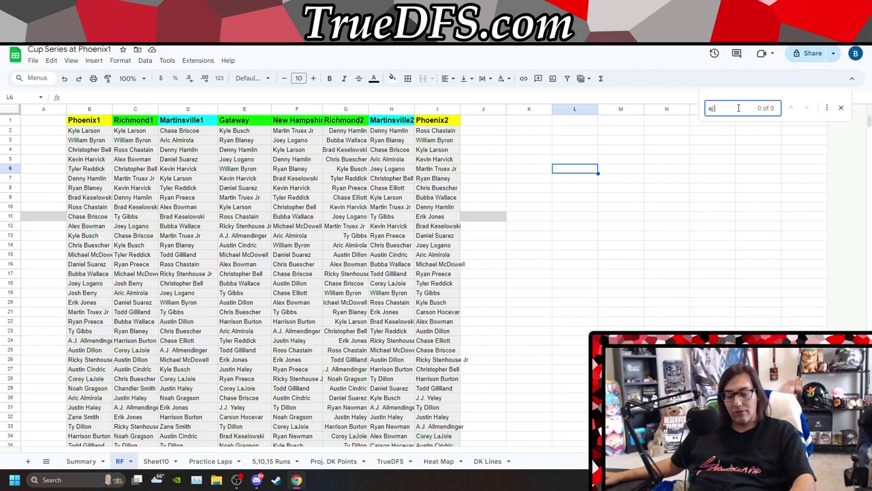
pyautogui.tripleClick(738, 107)
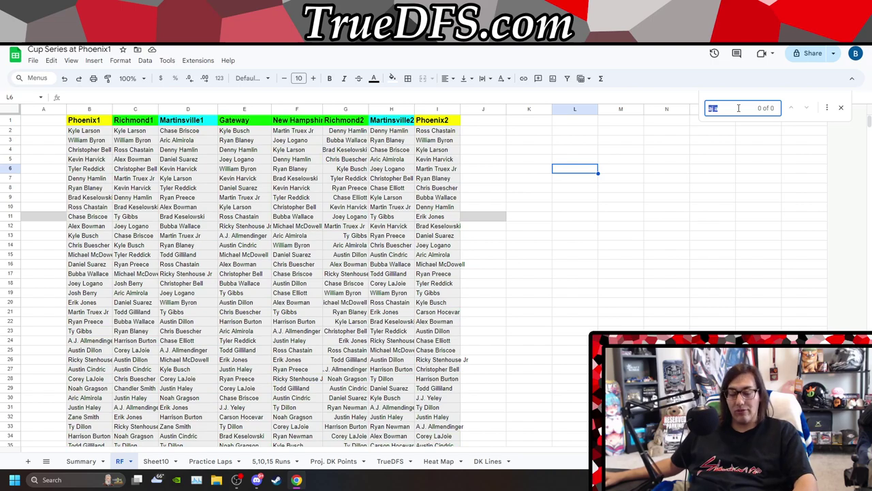
pyautogui.write('all')
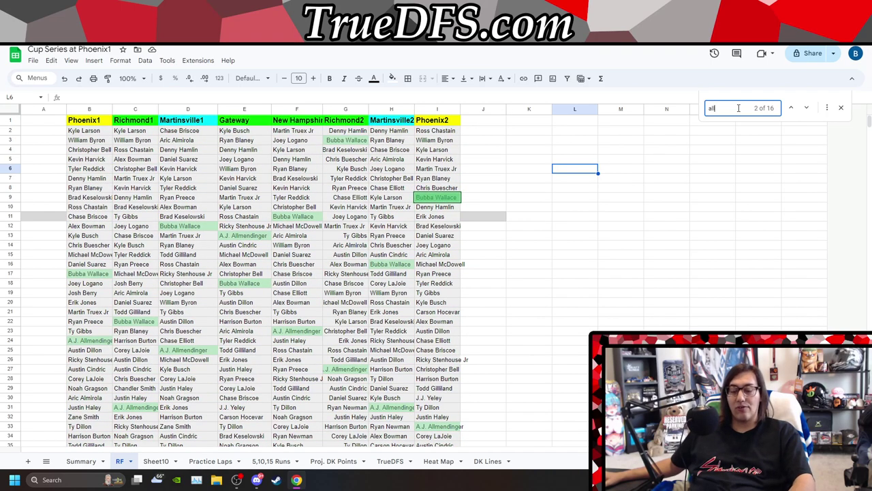
pyautogui.write('m')
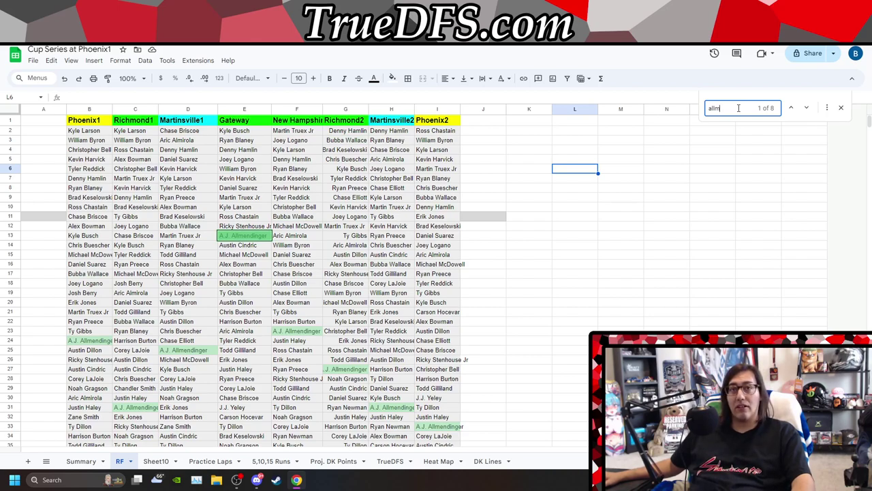
# Step: Search the race columns for "hal" and look through Haley's positions
pyautogui.doubleClick(738, 107)
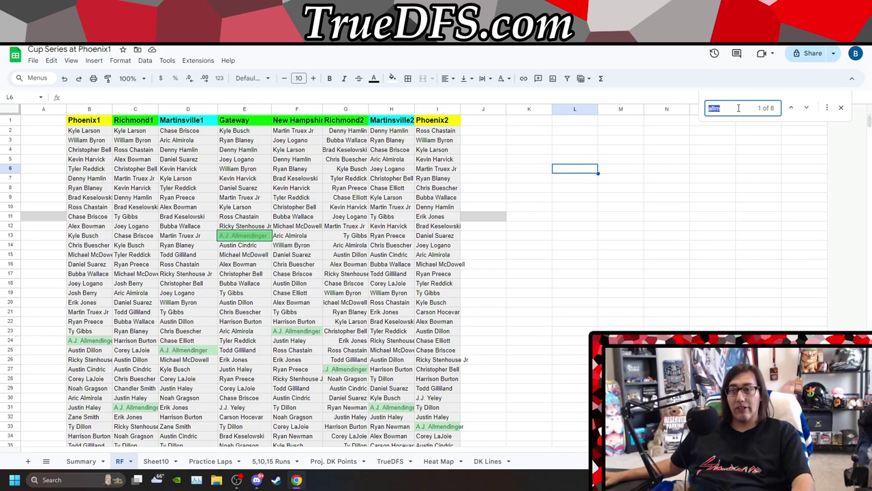
pyautogui.write('hal')
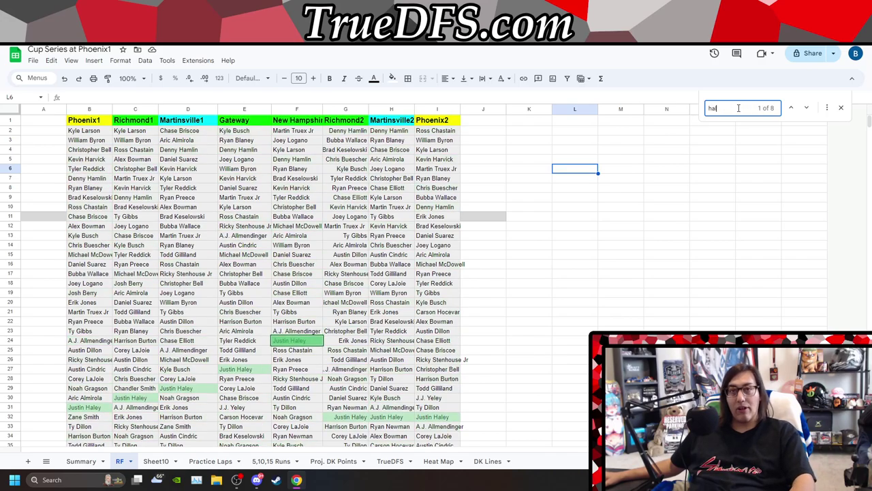
pyautogui.scroll(-3, 516, 252)
pyautogui.scroll(3, 614, 191)
pyautogui.doubleClick(733, 107)
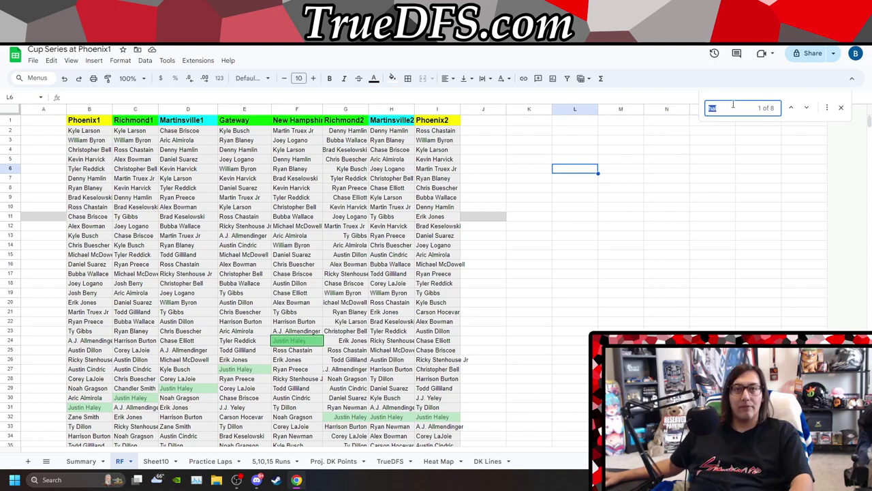
pyautogui.write('diloon')
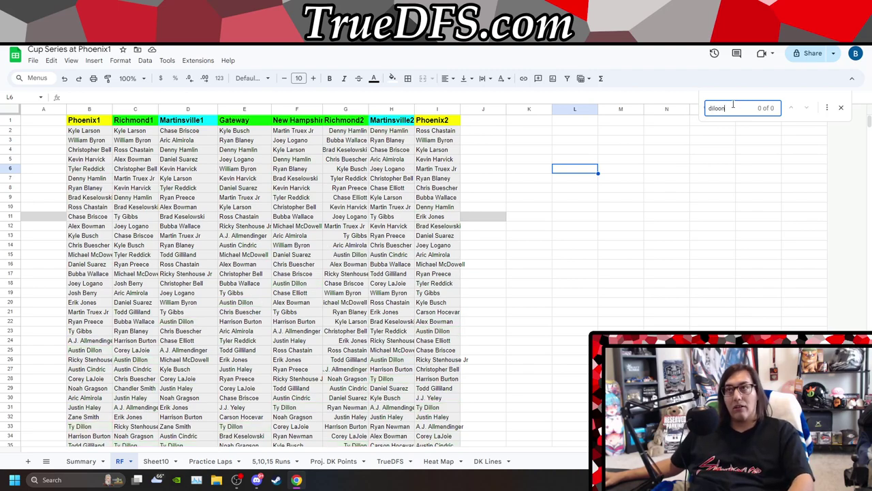
pyautogui.doubleClick(734, 105)
pyautogui.write('dilo')
pyautogui.press('BackSpace')
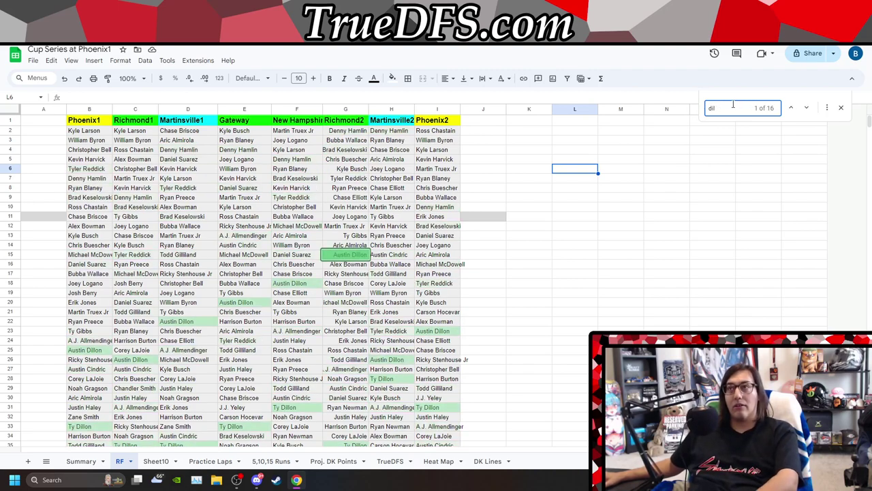
pyautogui.write('ln')
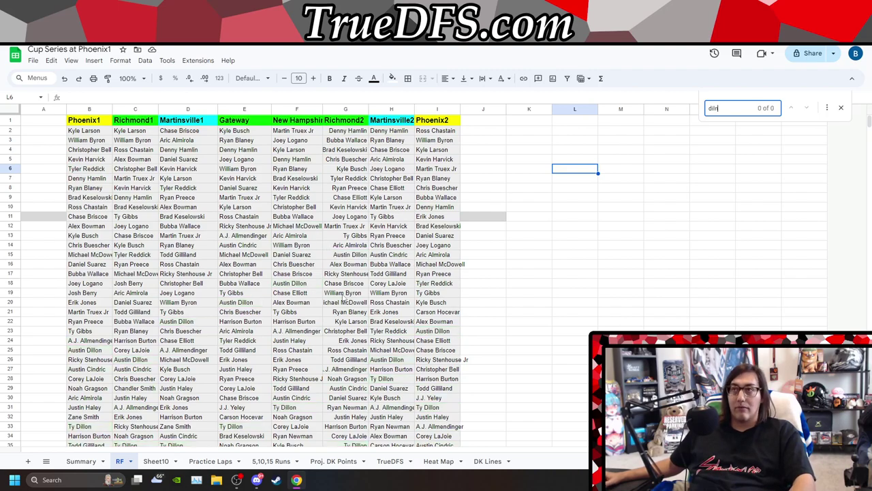
# Step: Search the race rankings for "austin dil"
pyautogui.doubleClick(731, 109)
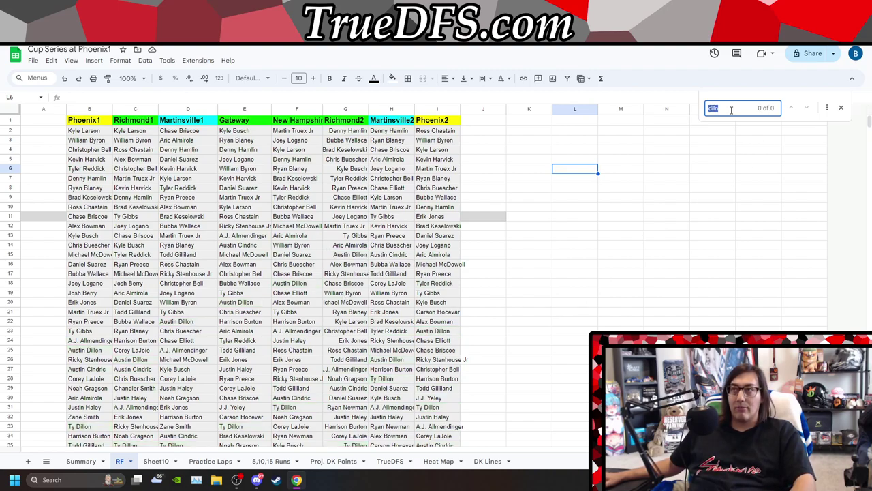
pyautogui.write('a')
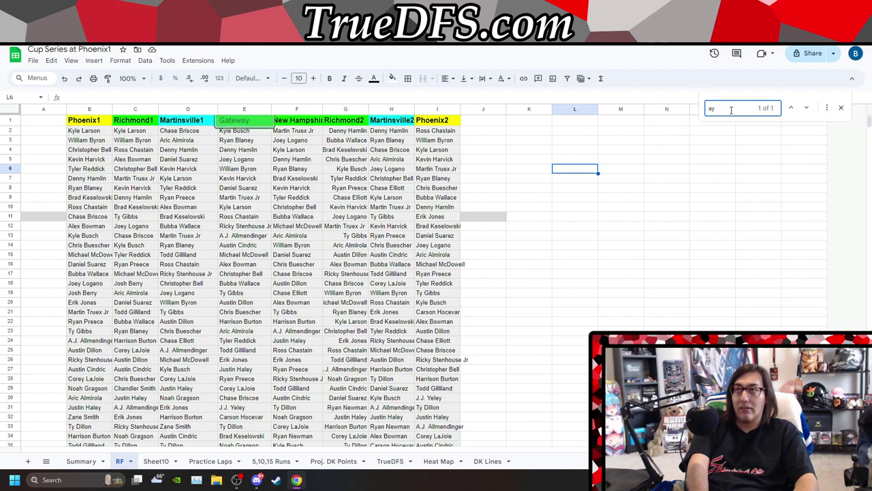
pyautogui.write('ustin dil')
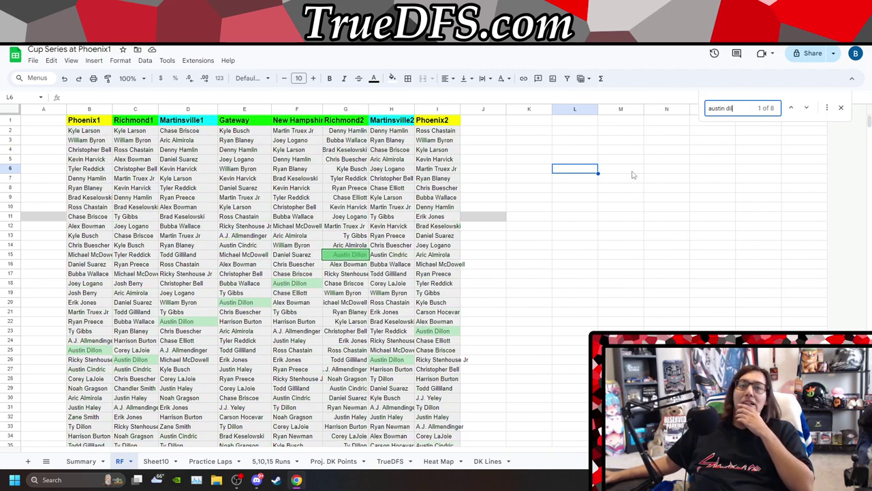
# Step: Find "sten" and then "cin" in the sheet and check those drivers' positions in each race column
pyautogui.tripleClick(714, 107)
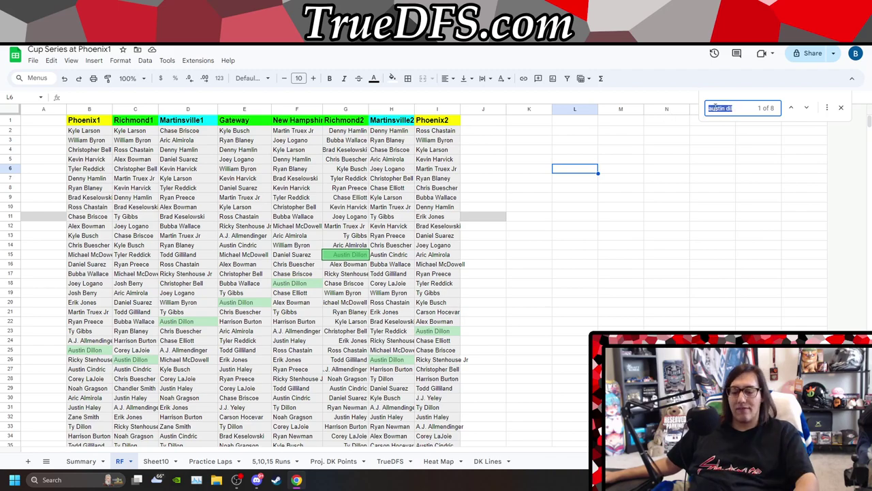
pyautogui.write('sten')
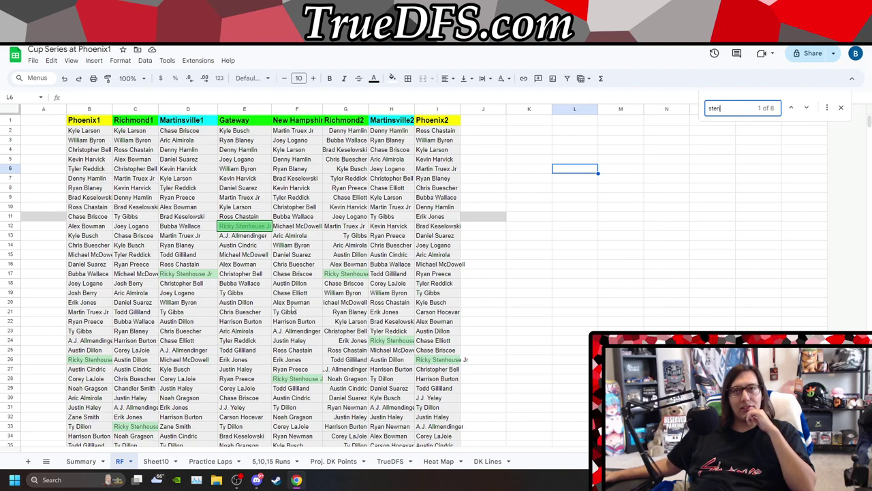
pyautogui.scroll(-2, 292, 309)
pyautogui.scroll(2, 144, 332)
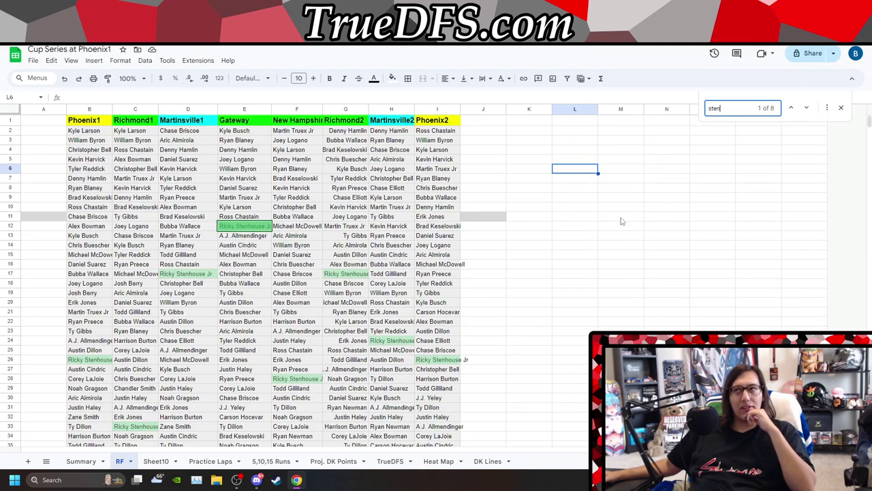
pyautogui.doubleClick(736, 111)
pyautogui.write('cin')
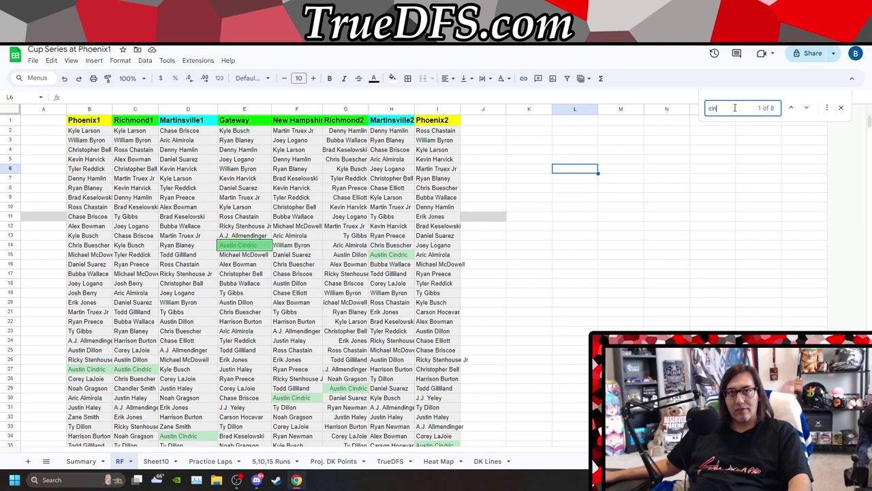
pyautogui.scroll(-1, 675, 181)
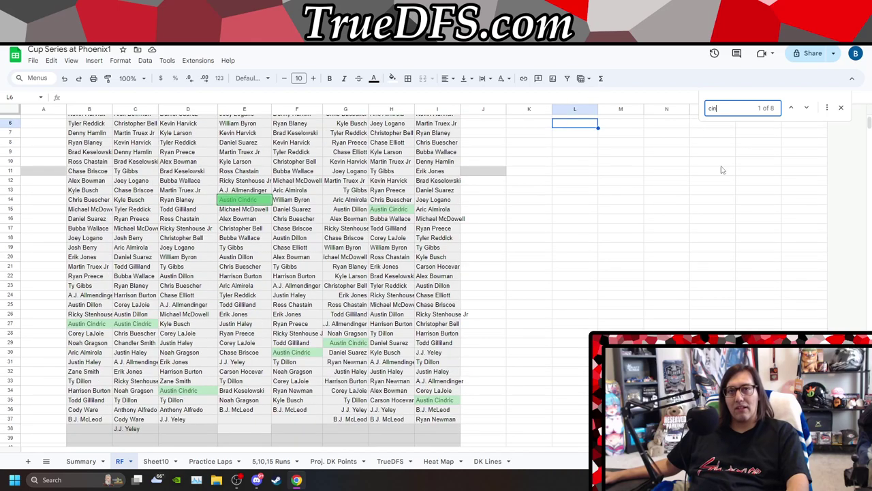
# Step: Search the rankings for "laj", then for "ari", and clear the search term
pyautogui.write('laj')
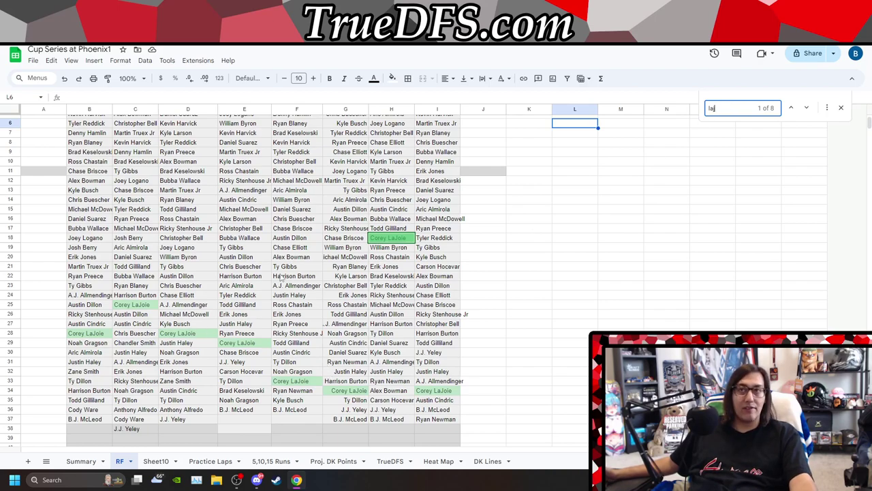
pyautogui.scroll(2, 282, 276)
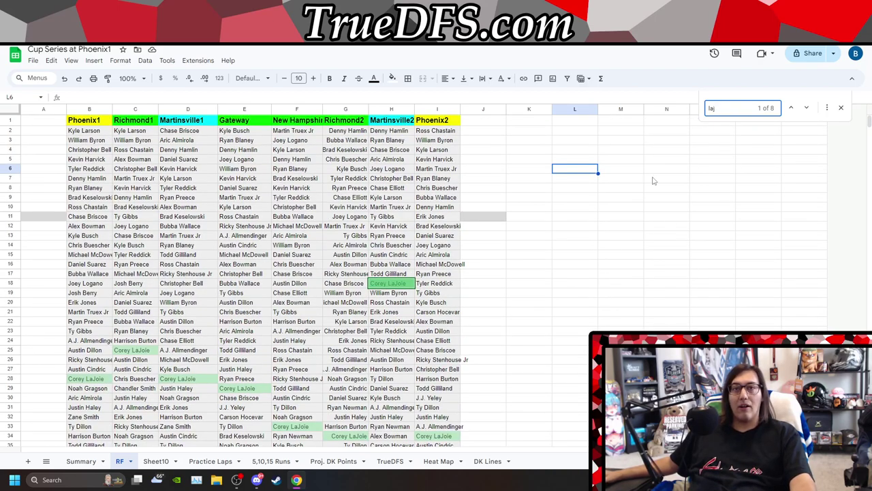
pyautogui.scroll(-2, 653, 181)
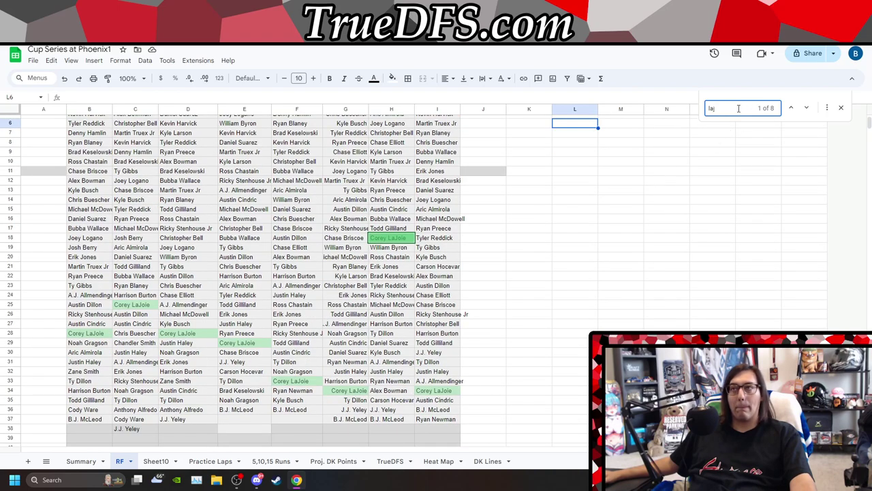
pyautogui.write('ari')
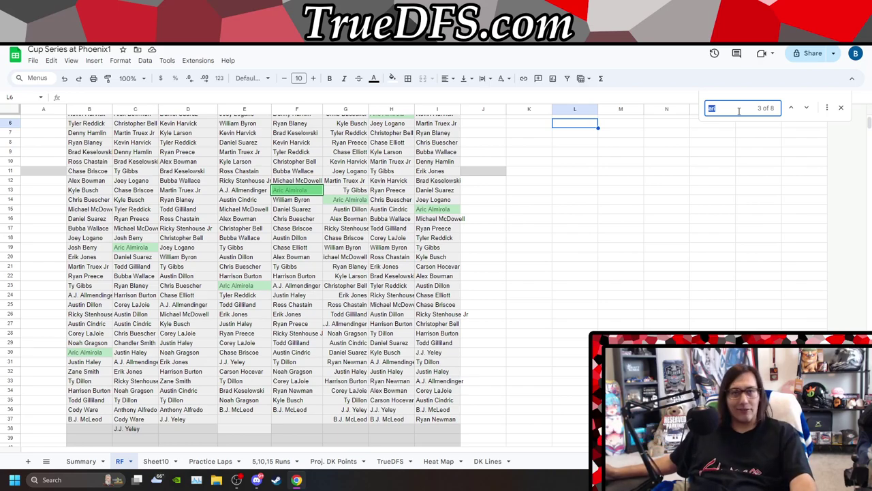
pyautogui.write('h')
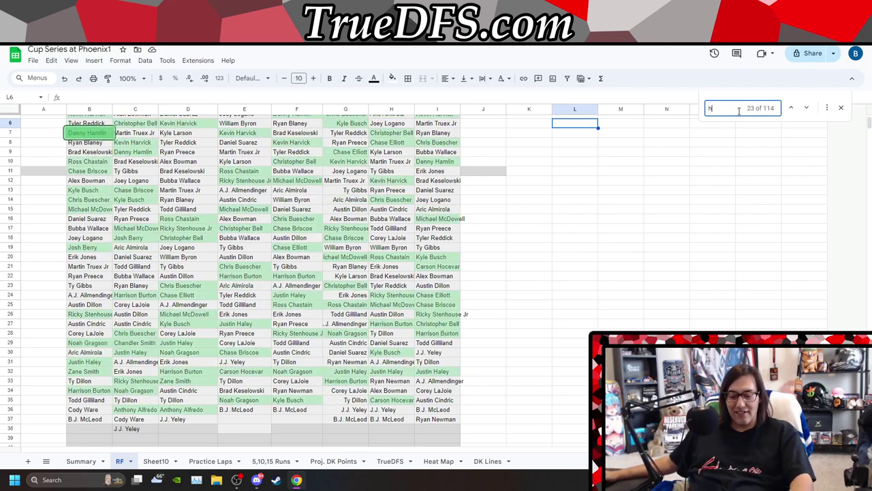
pyautogui.press('BackSpace')
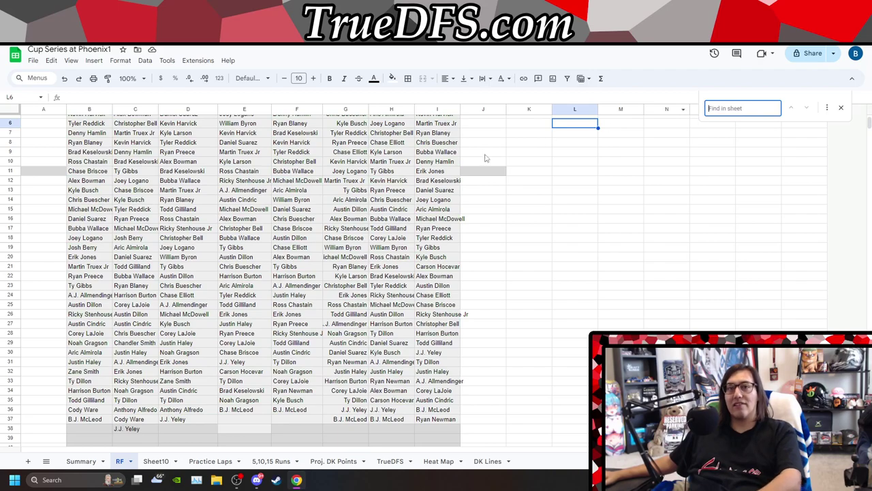
# Step: Copy the Name and Salary columns from Sheet10
pyautogui.click(46, 461)
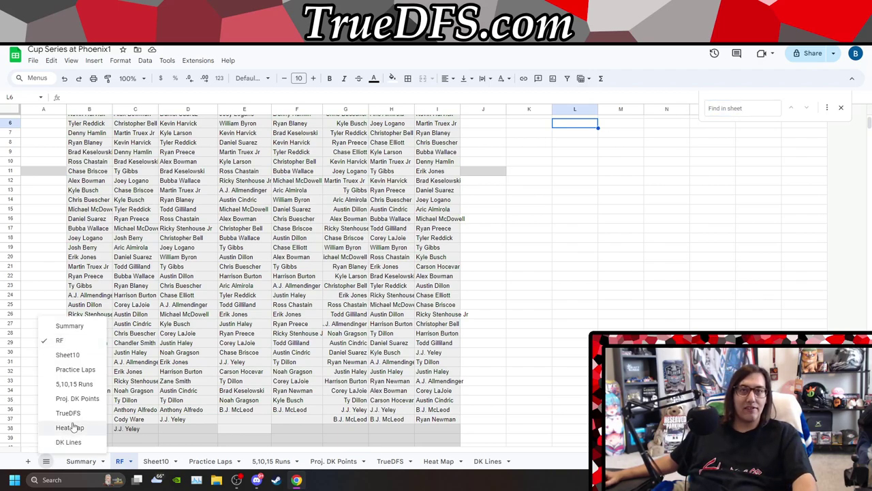
pyautogui.click(69, 354)
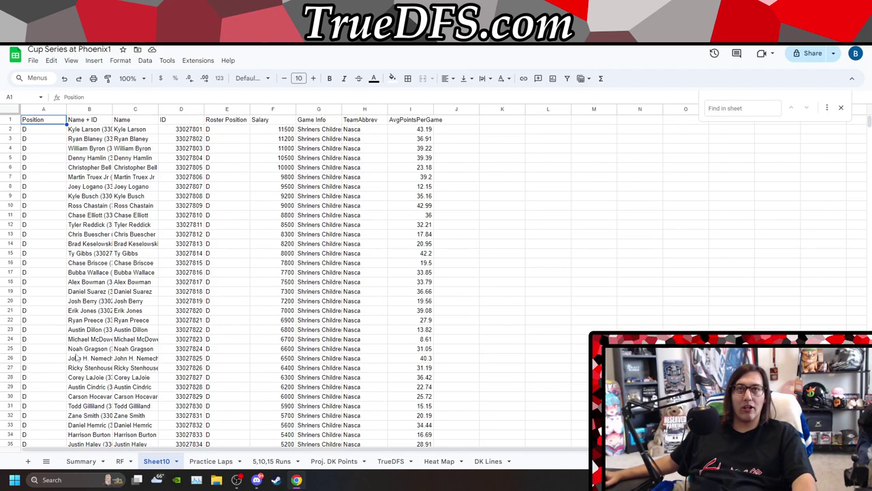
pyautogui.click(135, 109)
pyautogui.hotkey('ctrl', 'c')
pyautogui.click(269, 109)
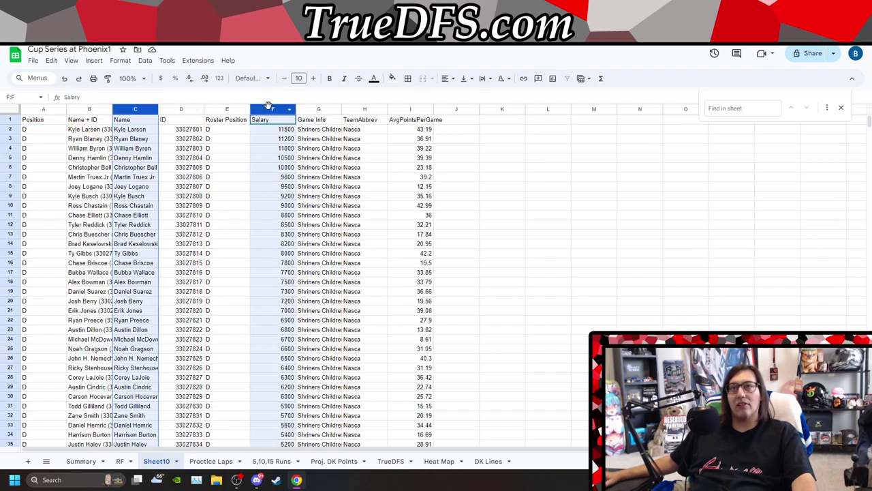
# Step: Paste the copied Name and Salary columns into the RF sheet starting at cell M2
pyautogui.click(47, 460)
pyautogui.click(68, 341)
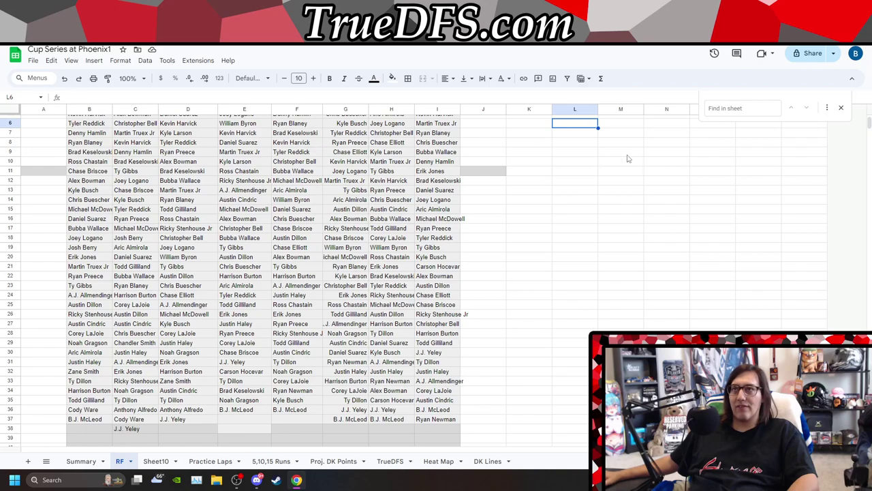
pyautogui.scroll(2, 630, 159)
pyautogui.rightClick(641, 131)
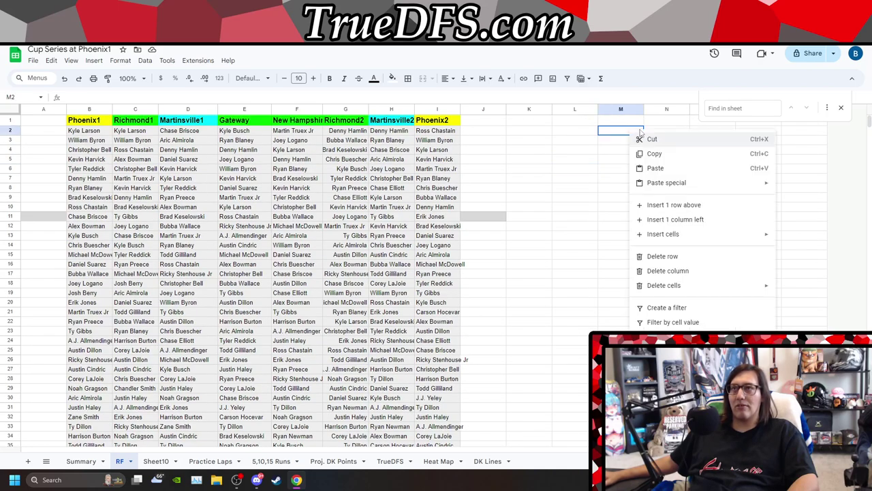
pyautogui.click(607, 130)
pyautogui.hotkey('ctrl', 'v')
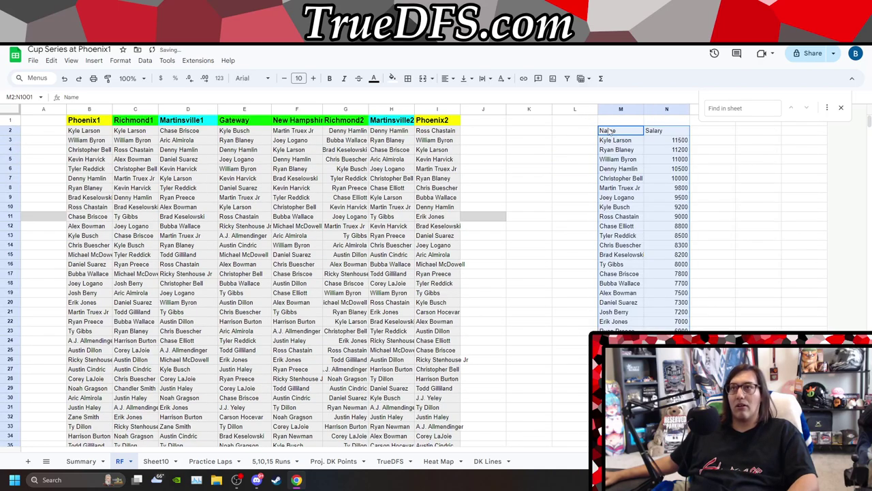
# Step: Undo the paste at M2 and paste the Name and Salary columns into the RF sheet starting at cell M1
pyautogui.hotkey('ctrl', 'z')
pyautogui.click(634, 120)
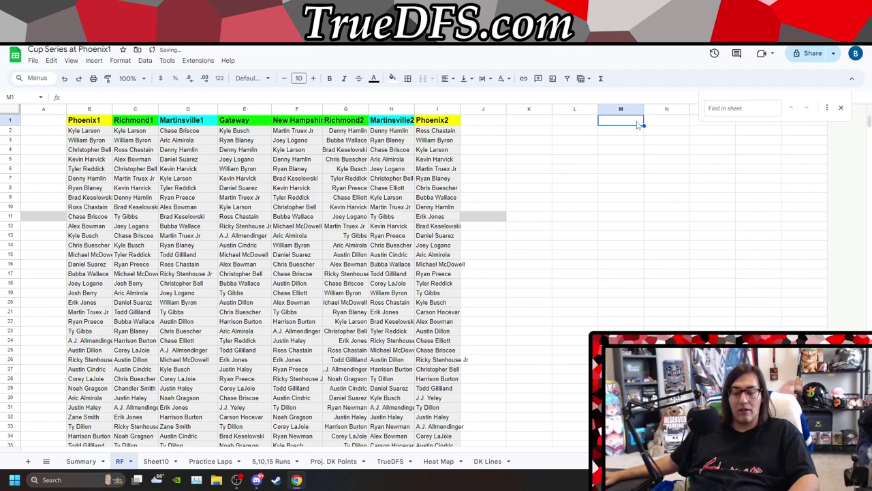
pyautogui.hotkey('ctrl', 'v')
pyautogui.click(840, 107)
pyautogui.scroll(-2, 761, 198)
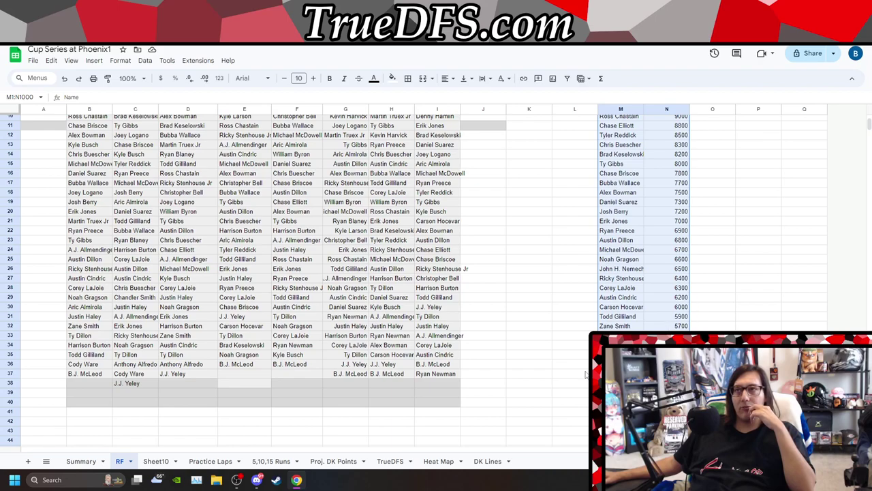
pyautogui.scroll(4, 566, 380)
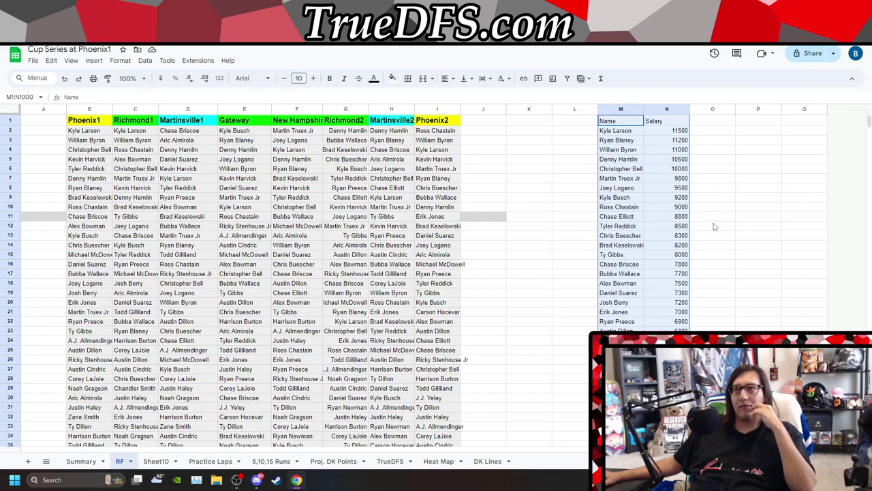
# Step: Find "lars" and then "blan" in the RF sheet to compare those drivers' race rankings with their salaries
pyautogui.click(741, 144)
pyautogui.hotkey('ctrl', 'f')
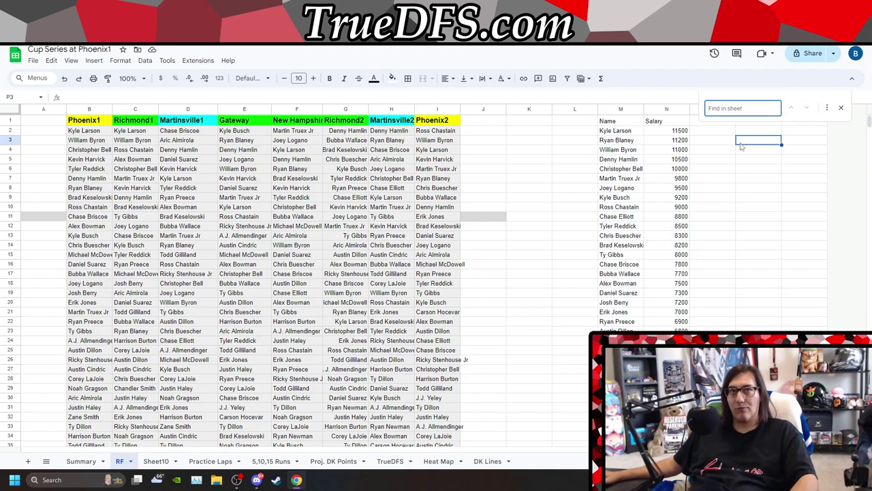
pyautogui.write('lars')
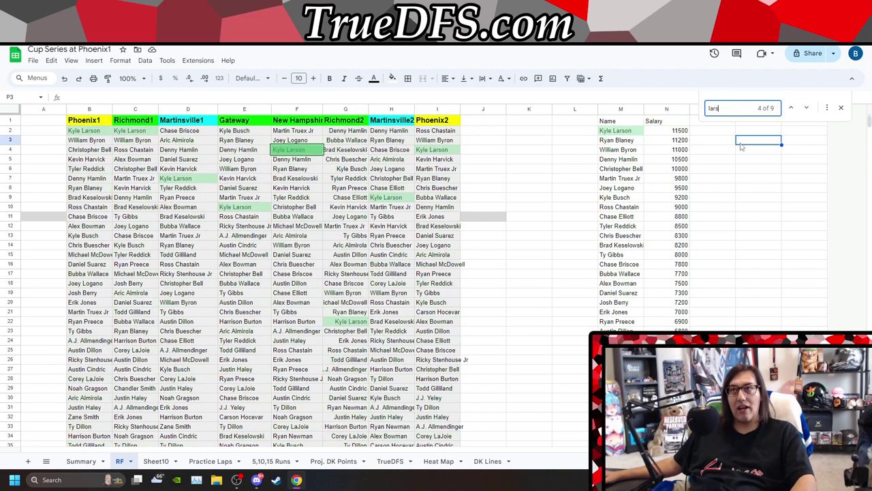
pyautogui.doubleClick(726, 108)
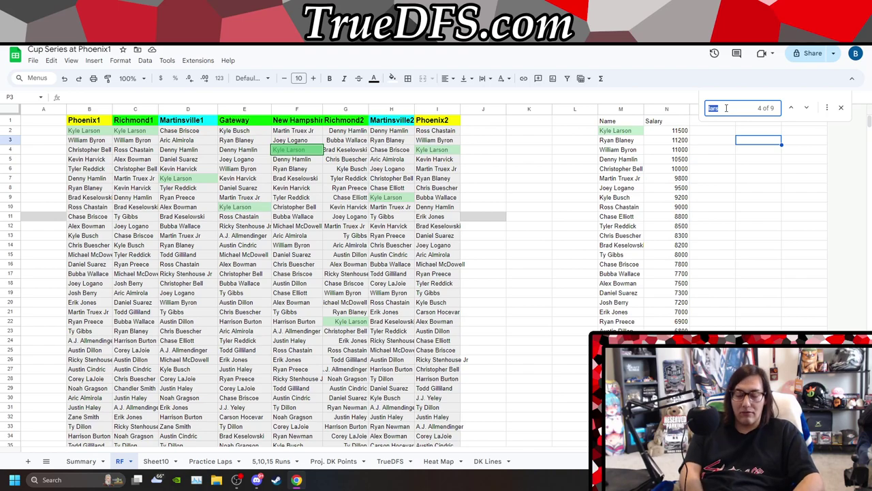
pyautogui.press('BackSpace')
pyautogui.write('blan')
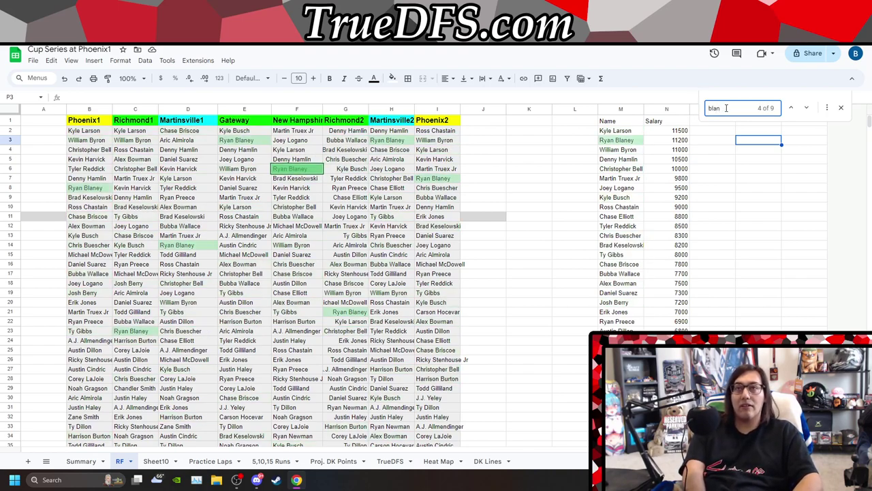
pyautogui.press('BackSpace')
pyautogui.press('BackSpace')
pyautogui.press('BackSpace')
pyautogui.press('BackSpace')
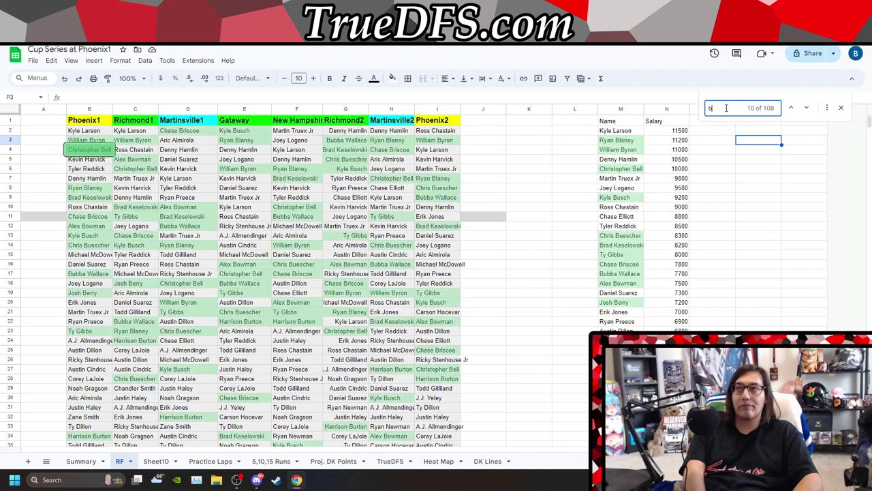
# Step: Search the sheet for "byron" and then "ham" to check those drivers' positions in each race column
pyautogui.write('byron')
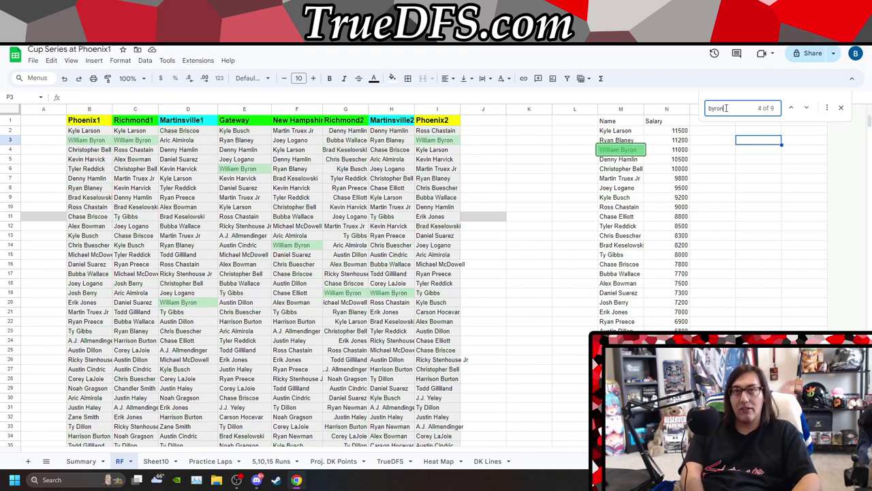
pyautogui.press('BackSpace')
pyautogui.press('BackSpace')
pyautogui.press('BackSpace')
pyautogui.press('BackSpace')
pyautogui.press('BackSpace')
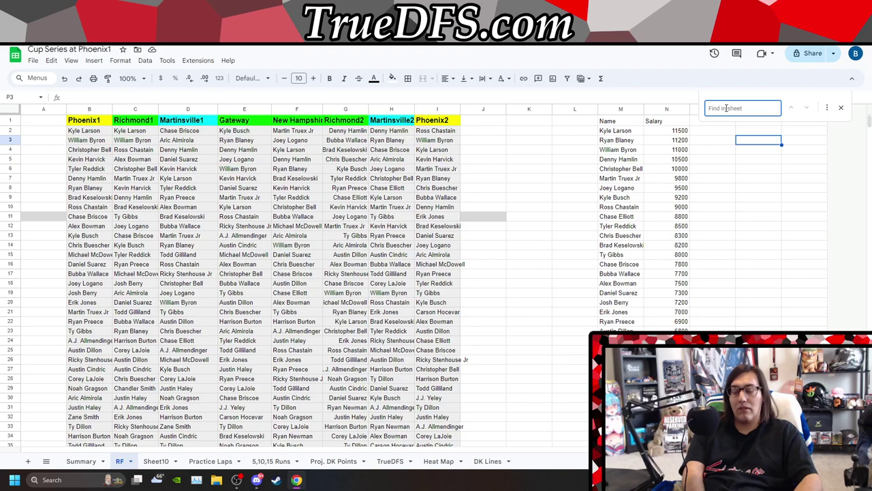
pyautogui.write('ham')
pyautogui.press('BackSpace')
pyautogui.press('BackSpace')
pyautogui.press('BackSpace')
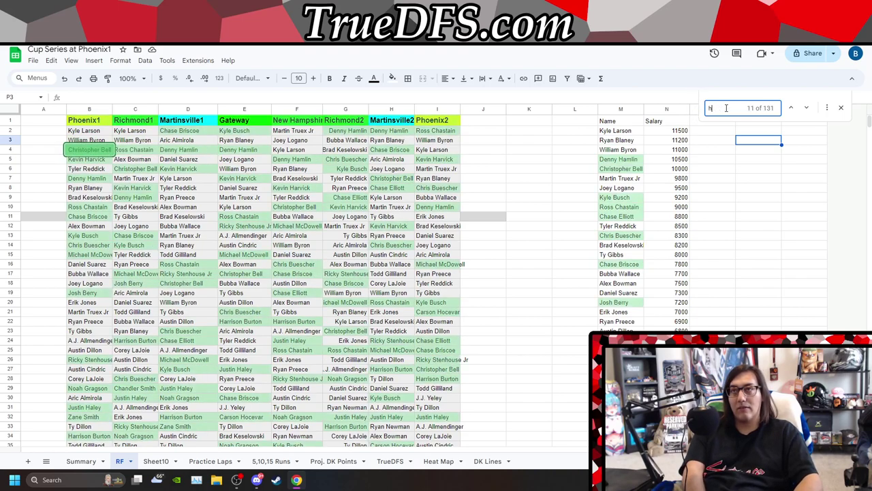
# Step: Search the sheet for "bell" and then "tru", checking each driver's race rankings, and clear the search term
pyautogui.write('bell')
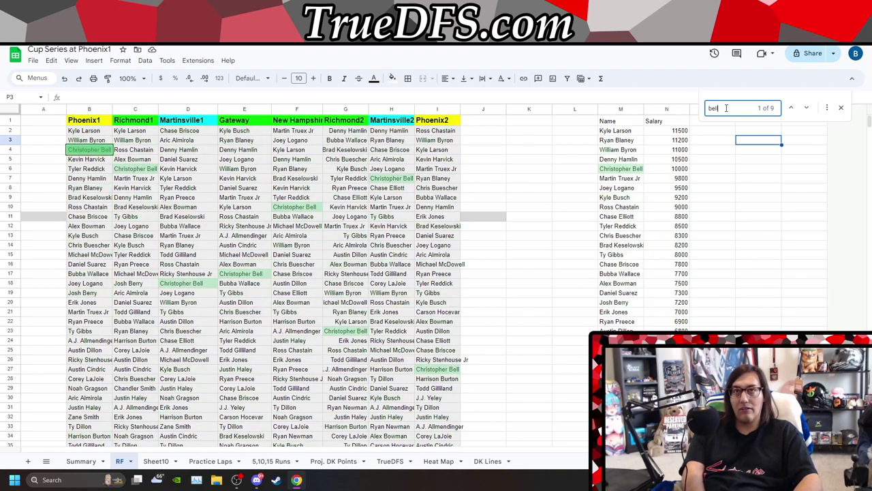
pyautogui.press('BackSpace')
pyautogui.press('BackSpace')
pyautogui.press('BackSpace')
pyautogui.press('BackSpace')
pyautogui.write('tru')
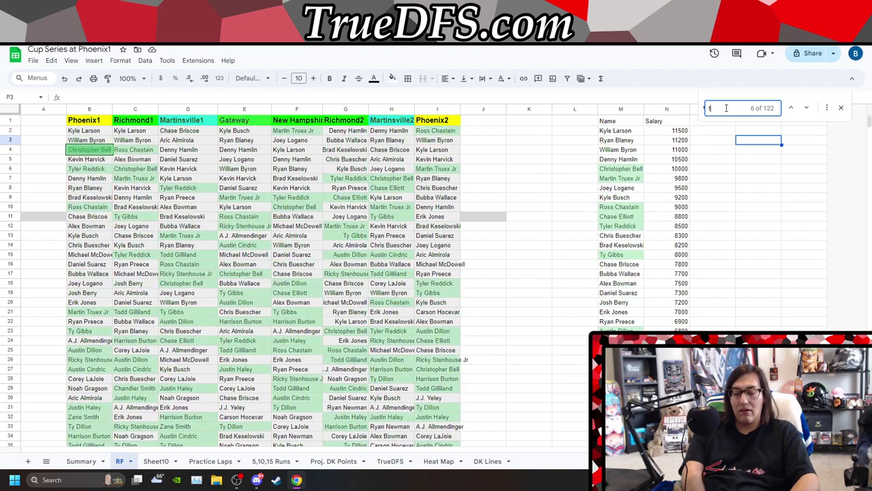
pyautogui.press('BackSpace')
pyautogui.press('BackSpace')
pyautogui.press('BackSpace')
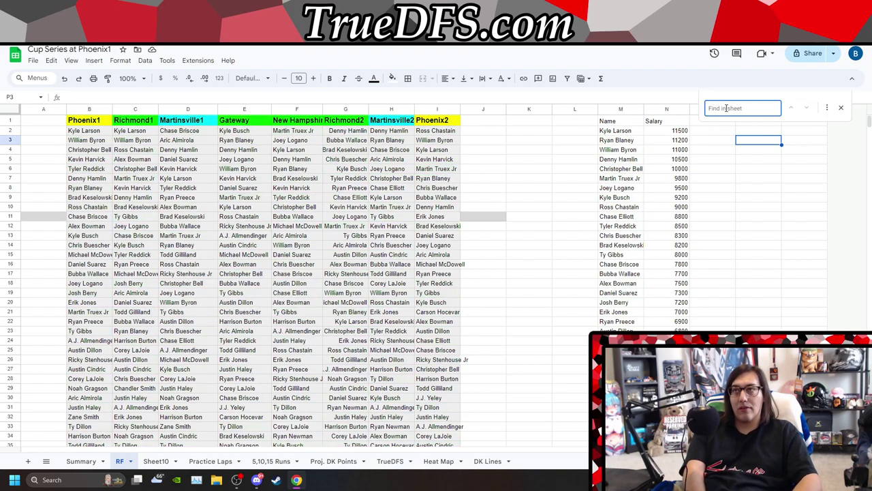
# Step: Find "loga" and then "kyle bu" to check those drivers' rankings across the race columns, and clear the search term
pyautogui.write('loga')
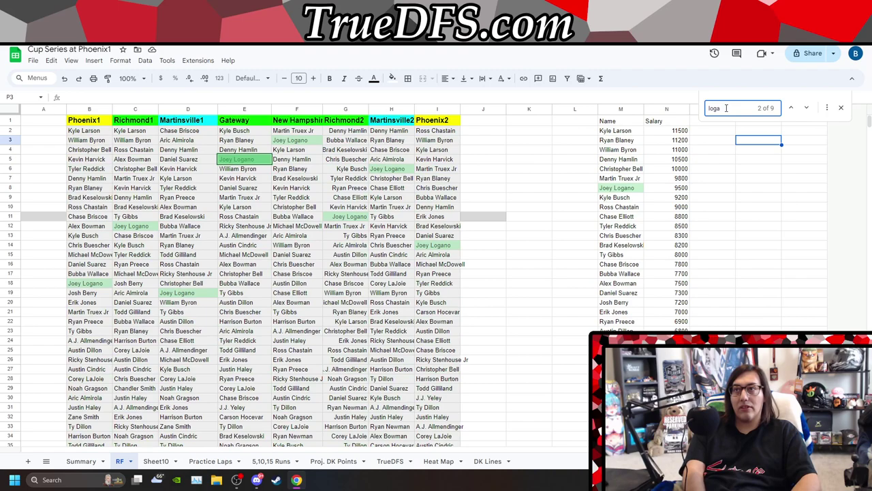
pyautogui.press('BackSpace')
pyautogui.press('BackSpace')
pyautogui.press('BackSpace')
pyautogui.press('BackSpace')
pyautogui.write('kyle bu')
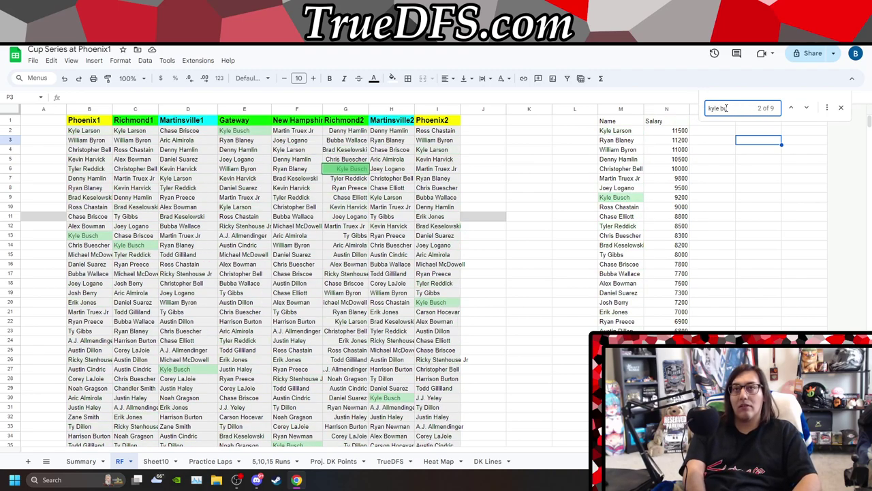
pyautogui.press('BackSpace')
pyautogui.press('BackSpace')
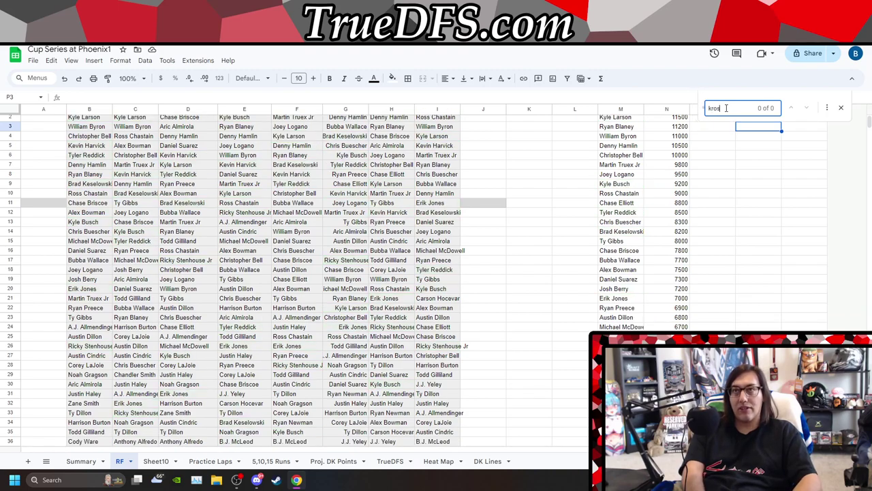
pyautogui.press('BackSpace')
pyautogui.press('BackSpace')
# Step: Search the rankings for "ross" and then "Elli" to check those drivers' positions in each race
pyautogui.write('ross')
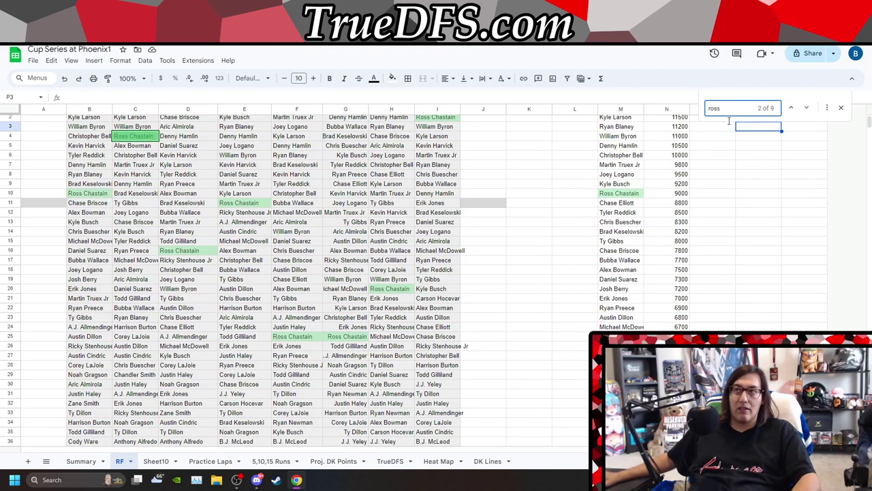
pyautogui.doubleClick(734, 112)
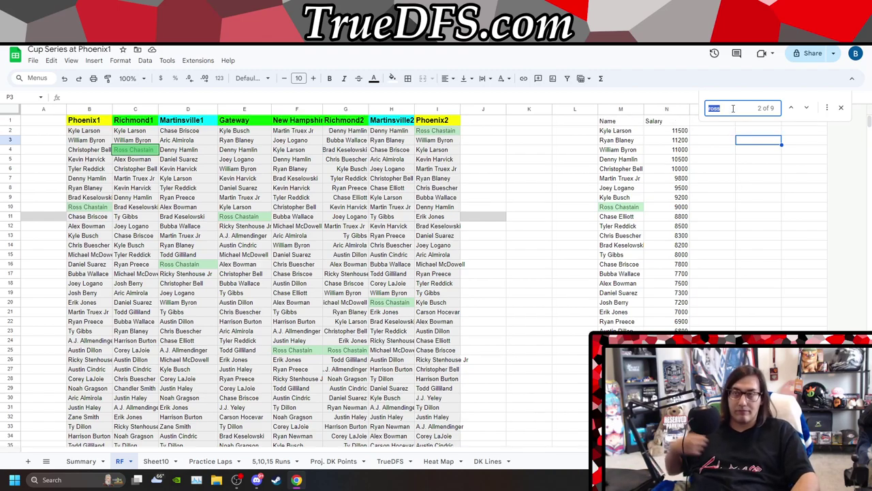
pyautogui.write('e Elli')
pyautogui.press('BackSpace')
pyautogui.press('BackSpace')
pyautogui.press('BackSpace')
pyautogui.press('BackSpace')
# Step: Search the rankings for "red" and then "chris b", checking each driver's race positions, and clear the search term
pyautogui.write('red')
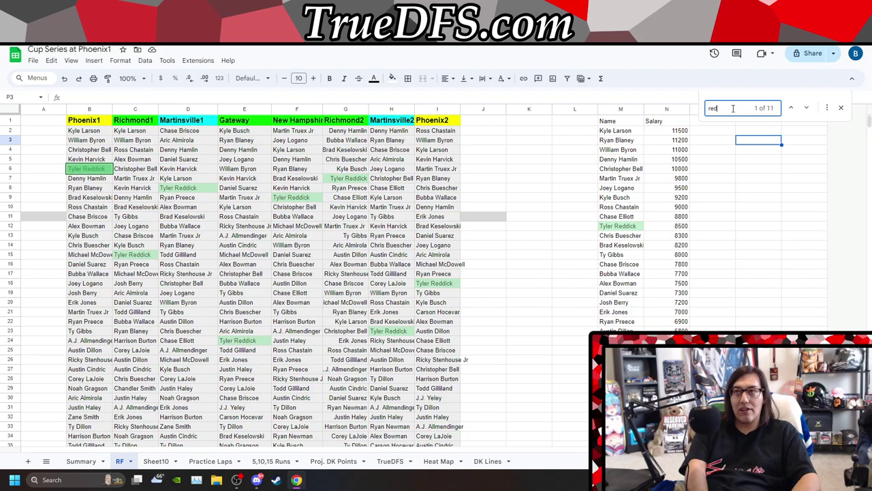
pyautogui.press('BackSpace')
pyautogui.press('BackSpace')
pyautogui.press('BackSpace')
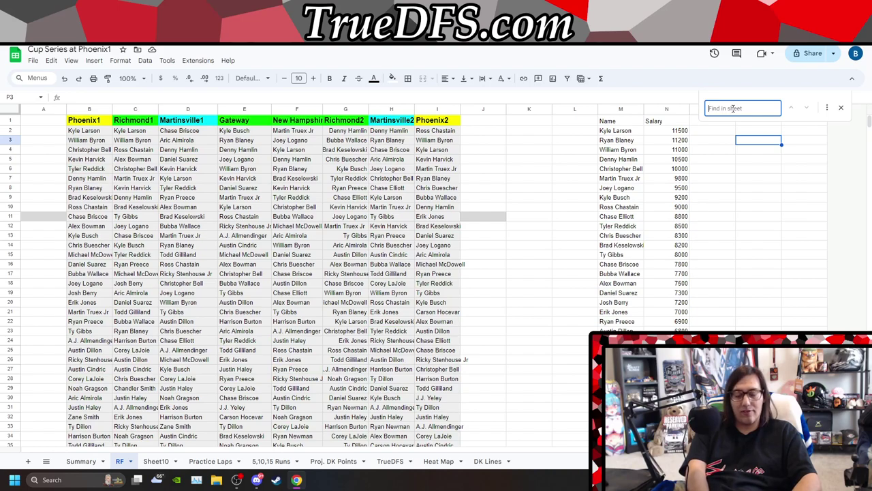
pyautogui.write('chris')
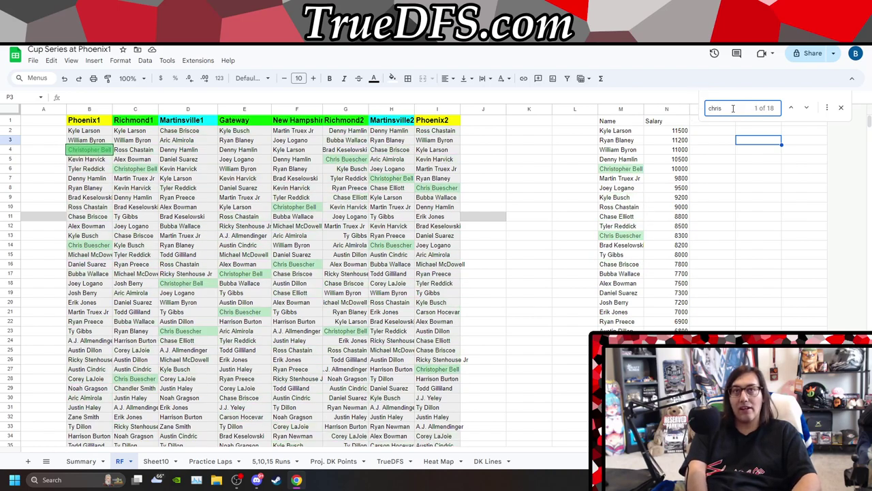
pyautogui.write(' b')
pyautogui.press('BackSpace')
pyautogui.press('BackSpace')
pyautogui.press('BackSpace')
pyautogui.press('BackSpace')
pyautogui.press('BackSpace')
pyautogui.press('BackSpace')
pyautogui.press('BackSpace')
# Step: Find "brad" and then "ty g" to compare those drivers' positions across the race columns, and clear the search term
pyautogui.write('brad')
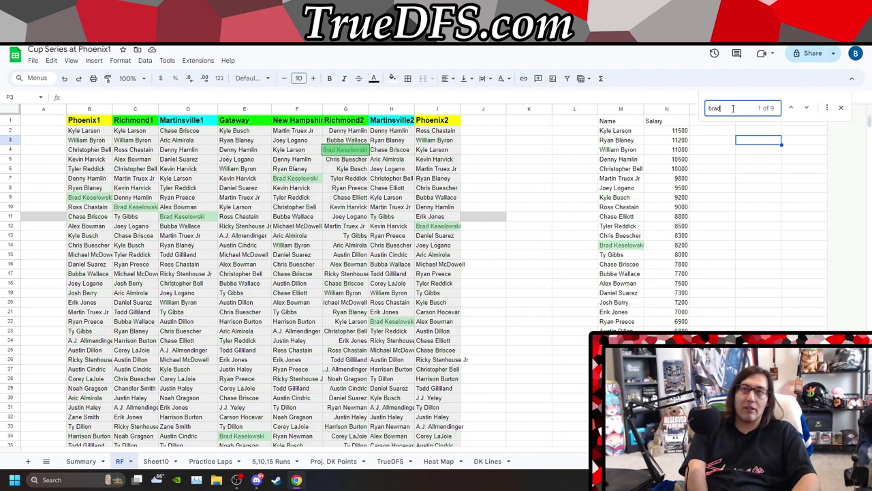
pyautogui.press('BackSpace')
pyautogui.press('BackSpace')
pyautogui.press('BackSpace')
pyautogui.press('BackSpace')
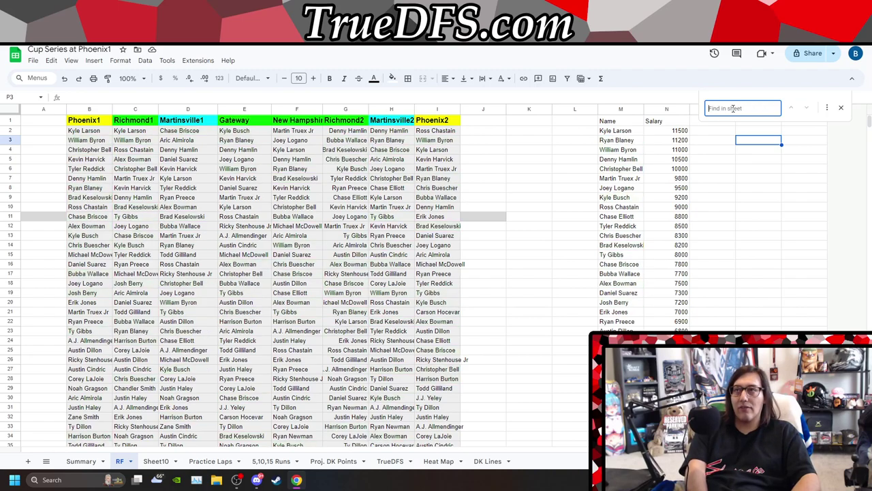
pyautogui.write('ty')
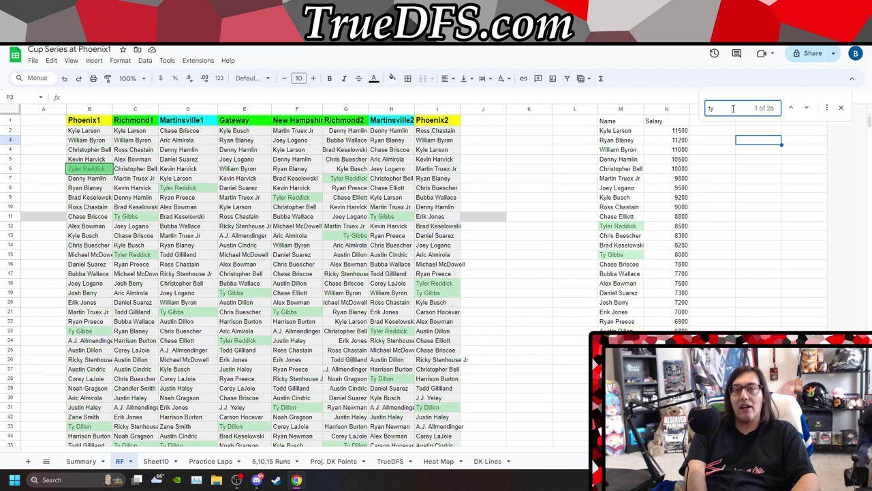
pyautogui.write(' g')
pyautogui.press('BackSpace')
pyautogui.press('BackSpace')
pyautogui.press('BackSpace')
pyautogui.press('BackSpace')
# Step: Search the sheet for "chase" and then "wall", checking the matching drivers' race rankings, and clear the search term
pyautogui.write('chase')
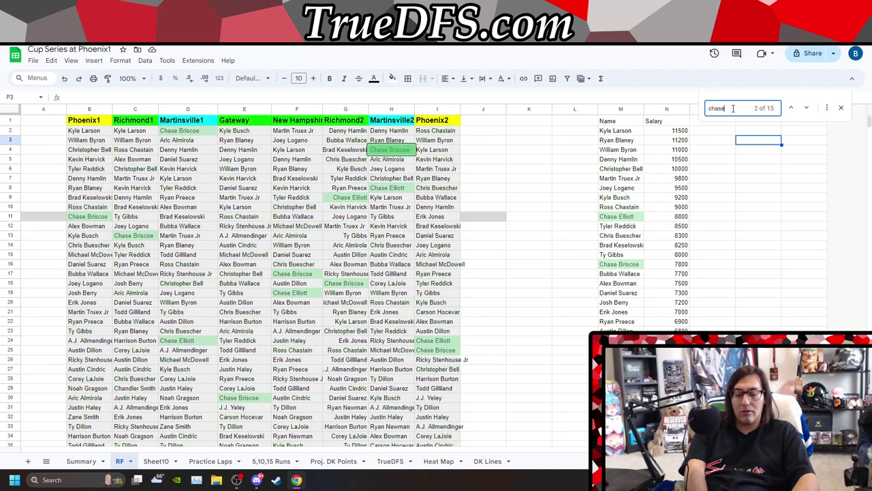
pyautogui.press('BackSpace')
pyautogui.press('BackSpace')
pyautogui.press('BackSpace')
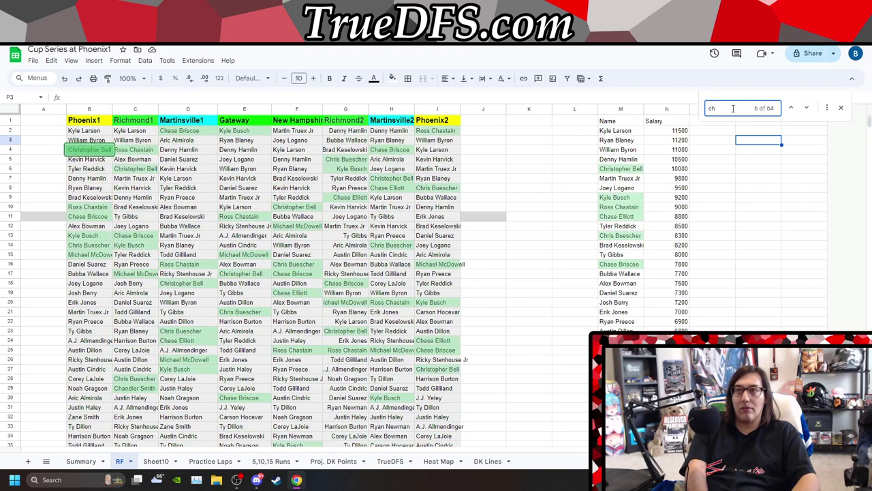
pyautogui.press('BackSpace')
pyautogui.press('BackSpace')
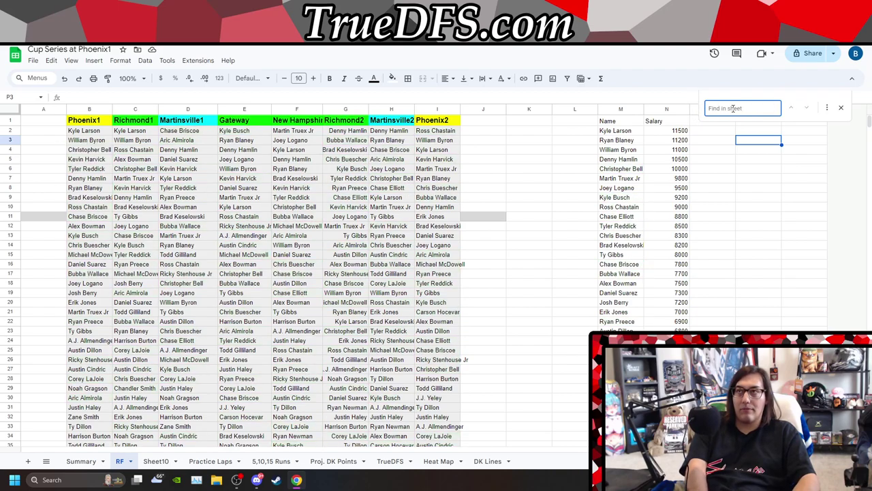
pyautogui.write('wall')
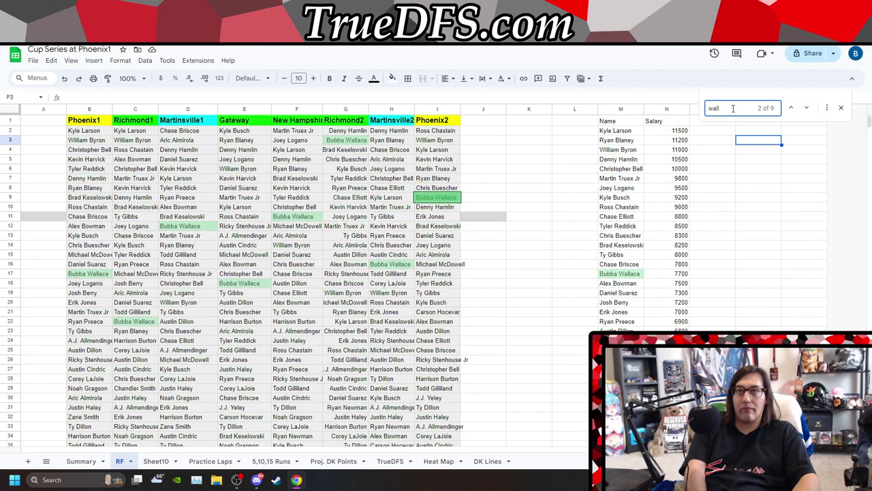
pyautogui.press('BackSpace')
pyautogui.press('BackSpace')
pyautogui.press('BackSpace')
pyautogui.press('BackSpace')
# Step: Search the sheet for "bowm" and then "suare", checking those drivers' positions in each race, and clear the search term
pyautogui.write('bowm')
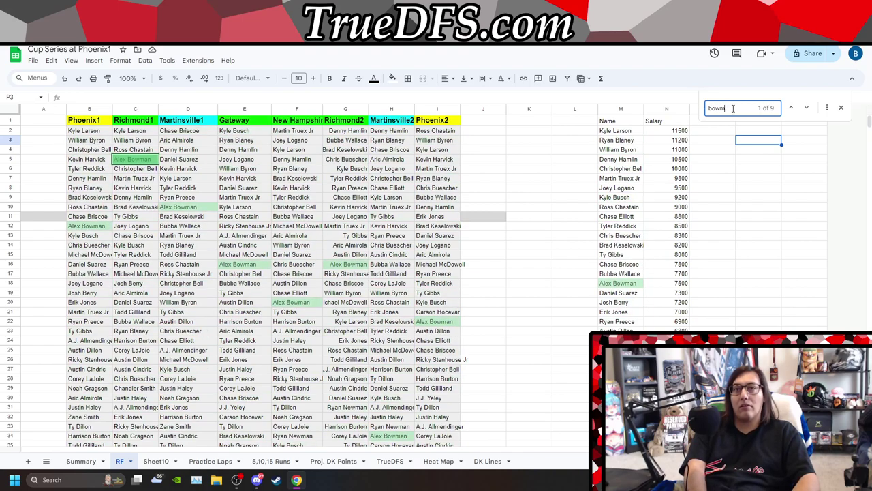
pyautogui.press('BackSpace')
pyautogui.press('BackSpace')
pyautogui.press('BackSpace')
pyautogui.press('BackSpace')
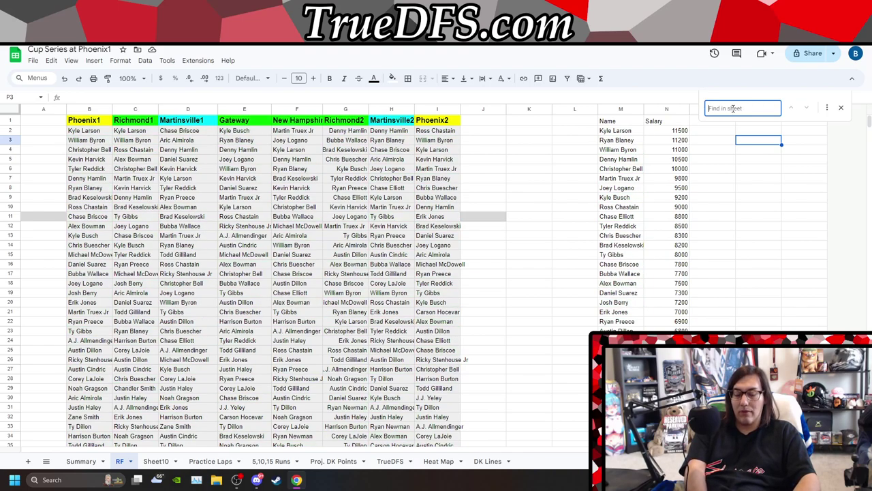
pyautogui.write('suare')
pyautogui.press('BackSpace')
pyautogui.press('BackSpace')
pyautogui.press('BackSpace')
pyautogui.press('BackSpace')
pyautogui.press('BackSpace')
# Step: Find "berry" and then "jones" to check those drivers' rankings in each race column, and clear the search term
pyautogui.write('berry')
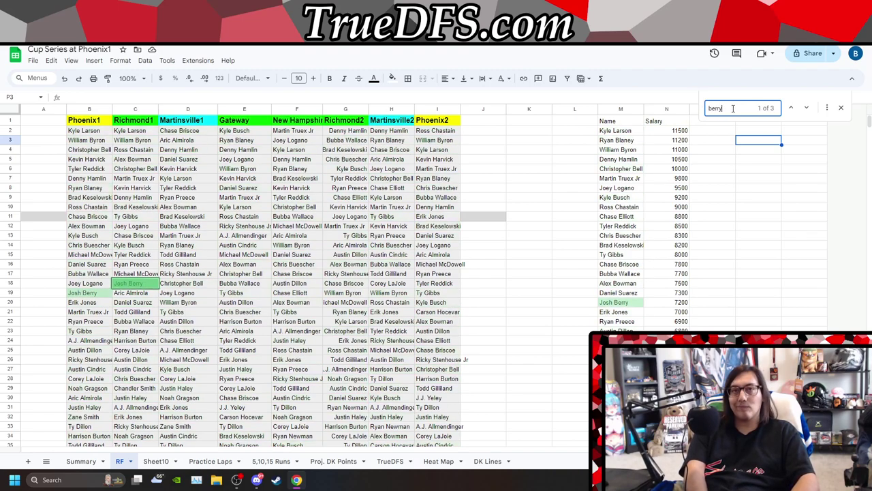
pyautogui.press('BackSpace')
pyautogui.press('BackSpace')
pyautogui.press('BackSpace')
pyautogui.press('BackSpace')
pyautogui.press('BackSpace')
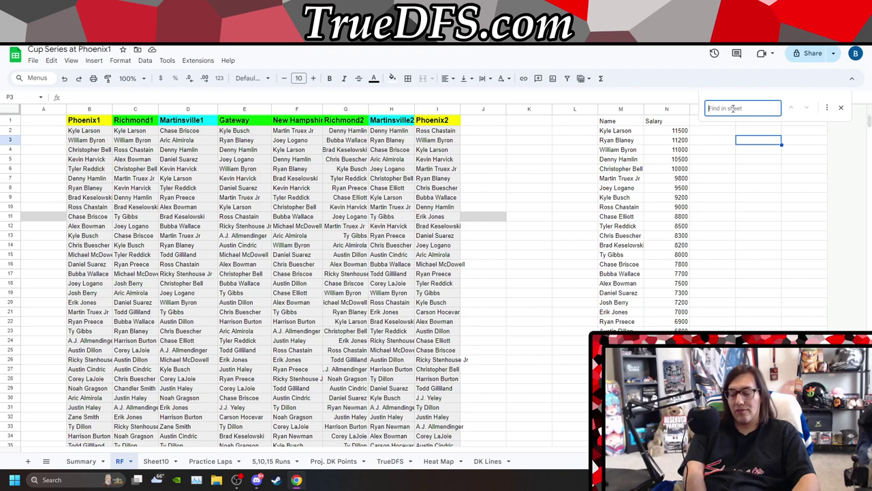
pyautogui.write('jones')
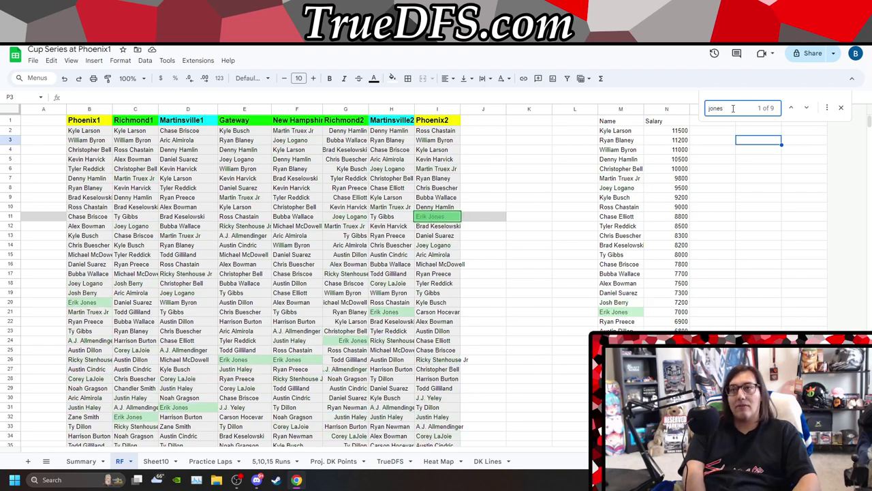
pyautogui.press('BackSpace')
pyautogui.press('BackSpace')
pyautogui.press('BackSpace')
pyautogui.press('BackSpace')
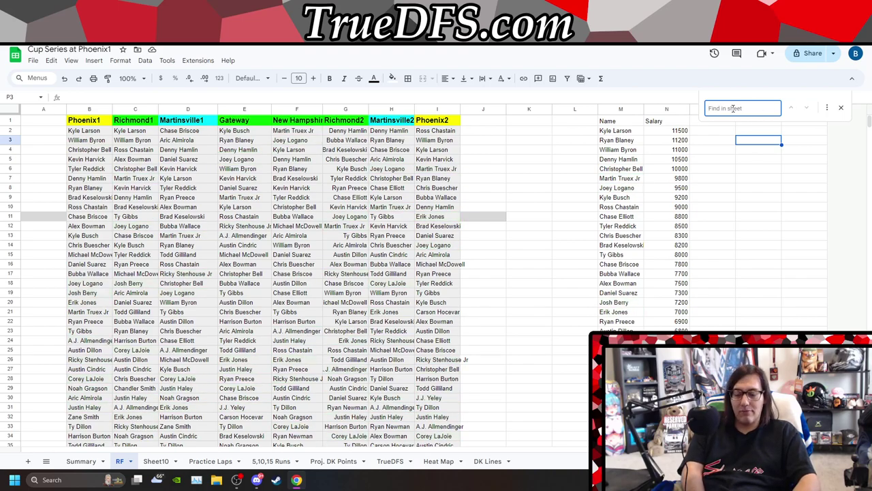
# Step: Search the sheet for "pree", check the driver's position in each race column, and clear the search term
pyautogui.write('pree')
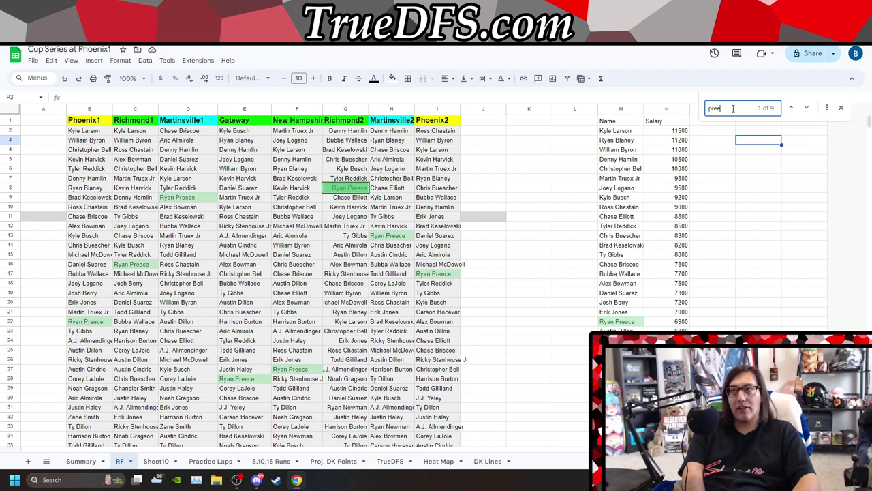
pyautogui.press('BackSpace')
pyautogui.press('BackSpace')
pyautogui.press('BackSpace')
pyautogui.press('BackSpace')
# Step: Search the sheet for "austin dil" to check that driver's rankings across the races, and clear the search term
pyautogui.write('austin')
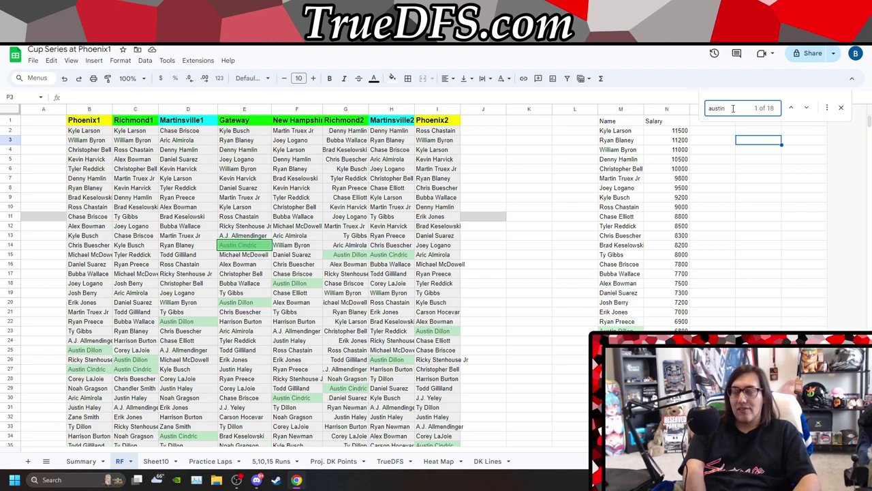
pyautogui.write(' dil')
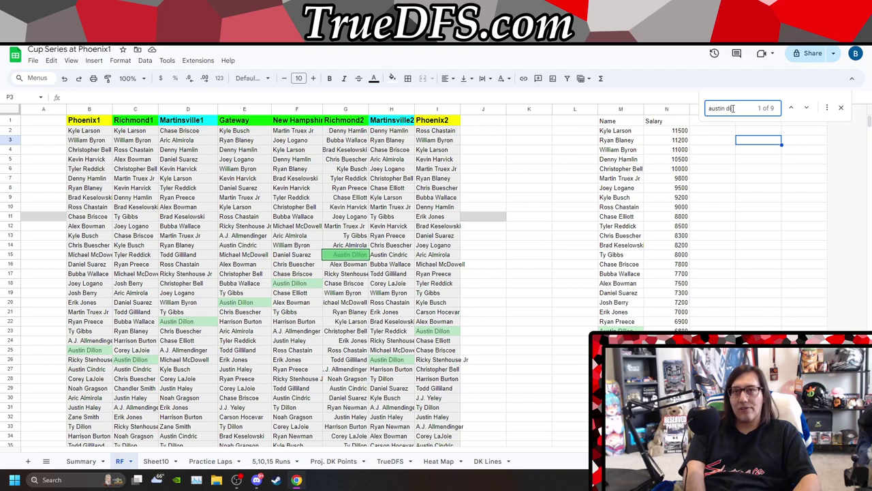
pyautogui.press('BackSpace')
pyautogui.press('BackSpace')
pyautogui.press('BackSpace')
pyautogui.press('BackSpace')
pyautogui.press('BackSpace')
pyautogui.press('BackSpace')
pyautogui.press('BackSpace')
pyautogui.press('BackSpace')
pyautogui.press('BackSpace')
pyautogui.press('BackSpace')
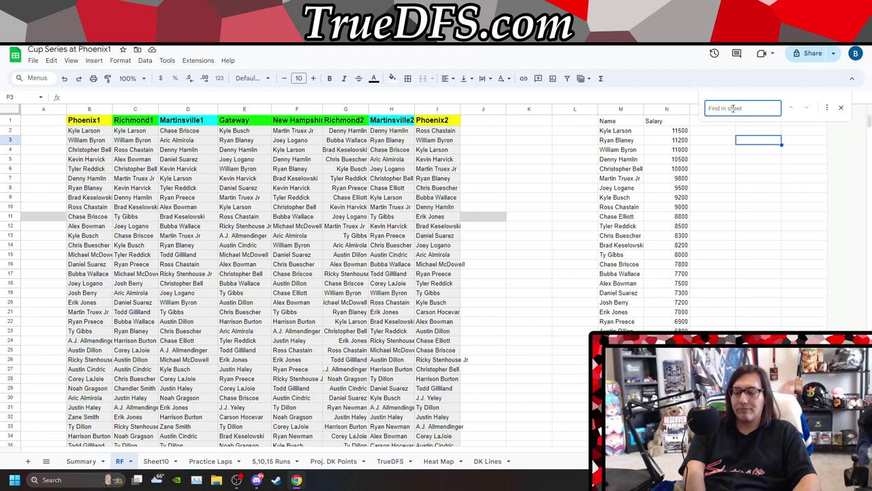
# Step: Find "mcd" and then "grag" to compare those drivers' positions across the race columns, and clear the search term
pyautogui.write('mcd')
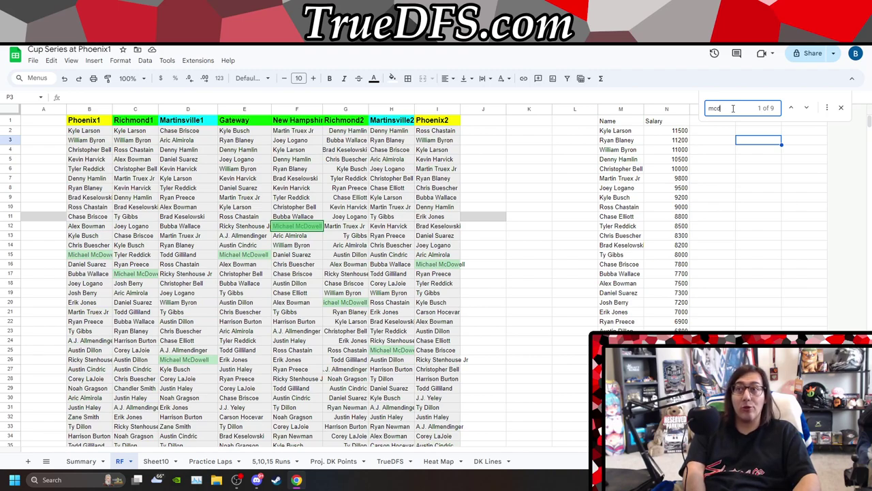
pyautogui.press('BackSpace')
pyautogui.press('BackSpace')
pyautogui.press('BackSpace')
pyautogui.write('grag')
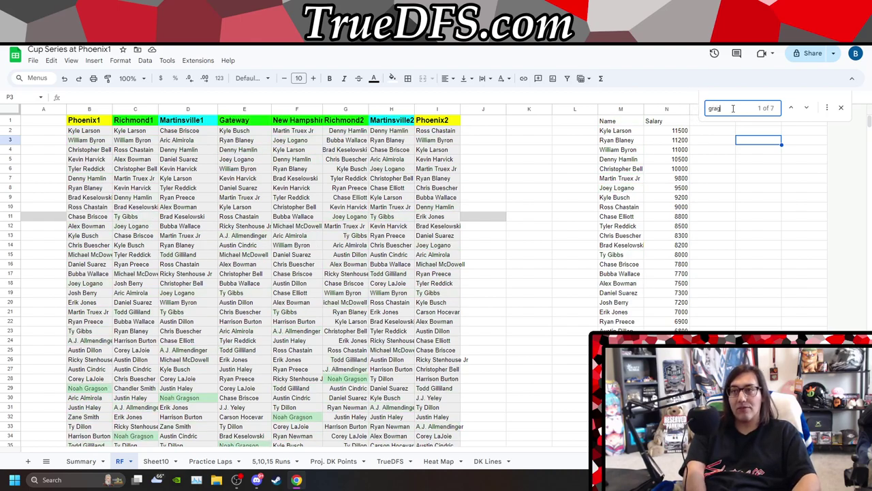
pyautogui.press('BackSpace')
pyautogui.press('BackSpace')
pyautogui.press('BackSpace')
# Step: Search the sheet for "joh" and then "sten", checking for those drivers in the race rankings, and clear the search term
pyautogui.write('joh')
pyautogui.press('BackSpace')
pyautogui.press('BackSpace')
pyautogui.press('BackSpace')
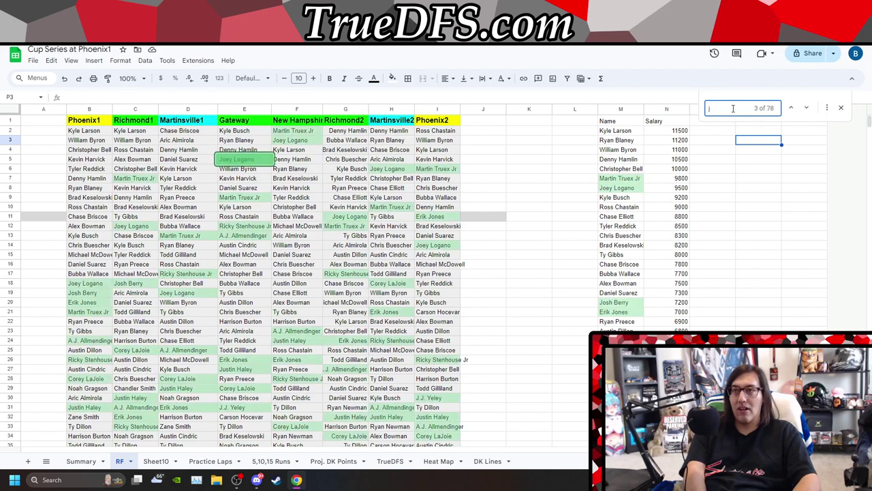
pyautogui.write('sten')
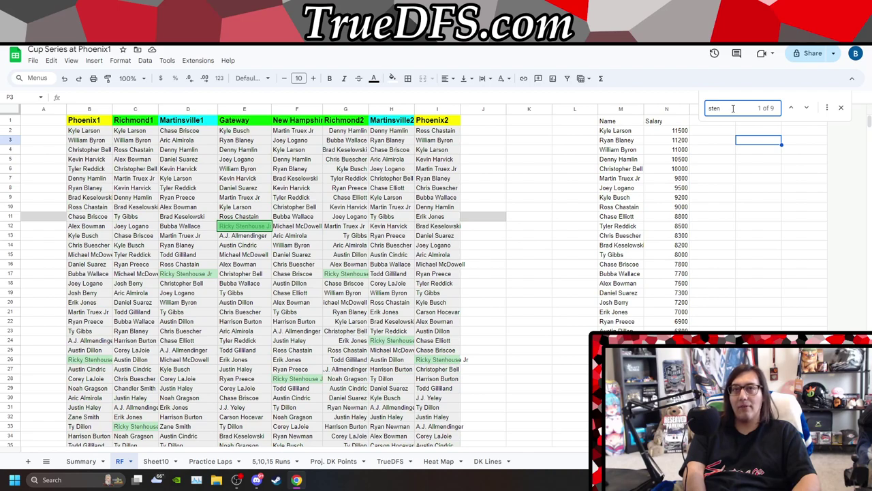
pyautogui.press('BackSpace')
pyautogui.press('BackSpace')
pyautogui.press('BackSpace')
pyautogui.press('BackSpace')
# Step: Find "laj" and then "cind" to check those drivers' rankings in each race column, and clear the search term
pyautogui.write('la')
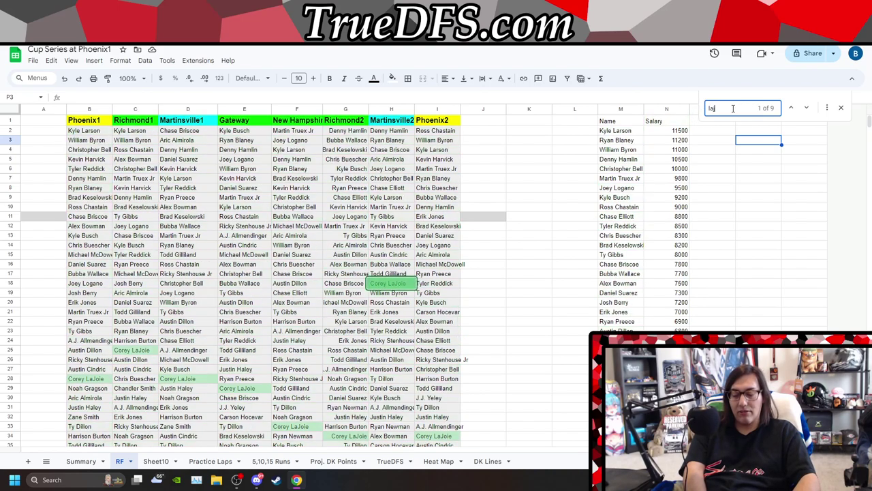
pyautogui.write('j')
pyautogui.press('BackSpace')
pyautogui.press('BackSpace')
pyautogui.press('BackSpace')
pyautogui.write('cind')
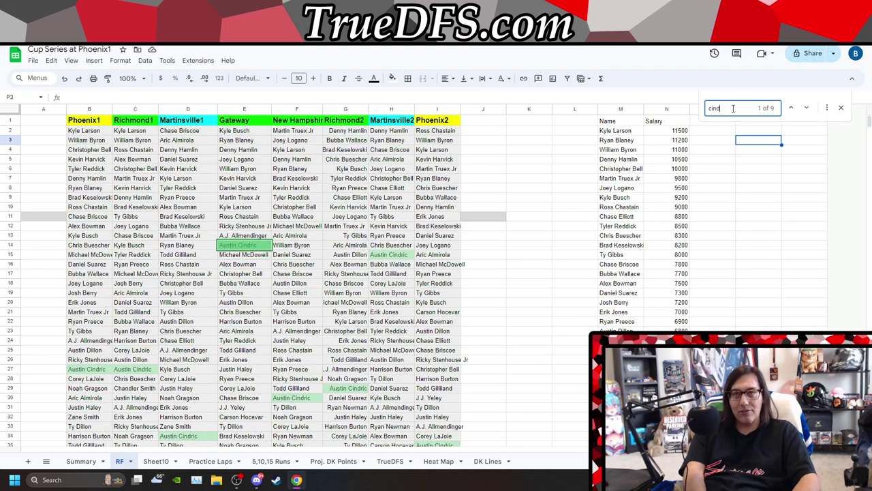
pyautogui.press('BackSpace')
pyautogui.press('BackSpace')
pyautogui.press('BackSpace')
pyautogui.press('BackSpace')
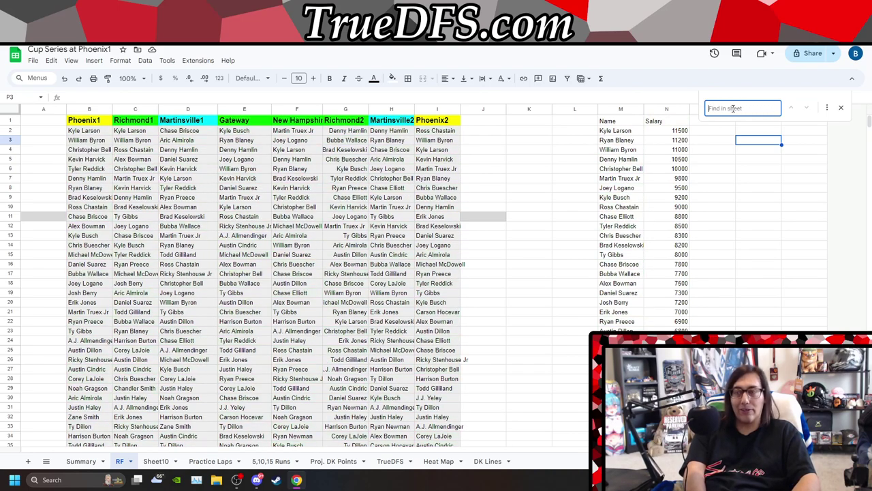
# Step: Search the sheet for "hoc" and then "gill", examining those drivers' positions in each race, and clear the search term
pyautogui.write('ho')
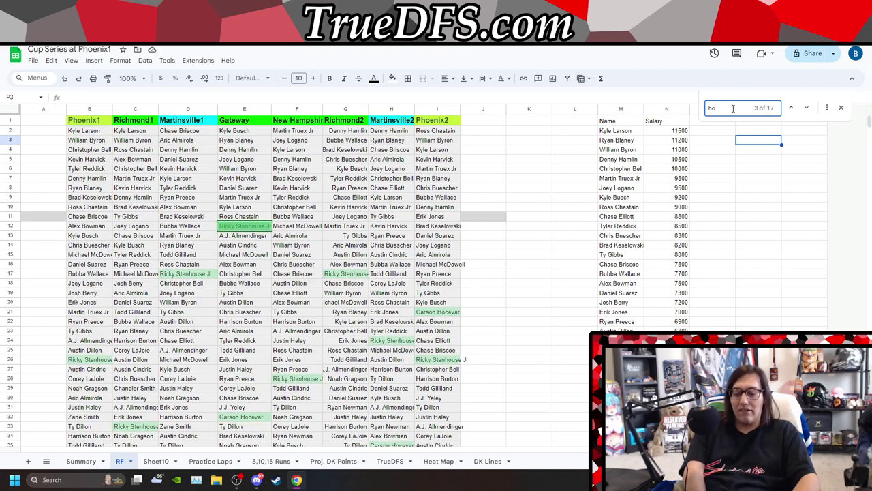
pyautogui.write('c')
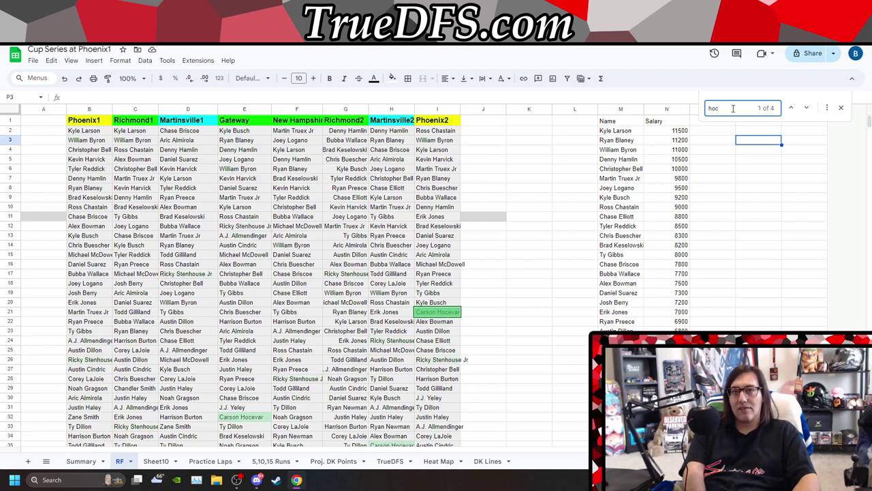
pyautogui.press('BackSpace')
pyautogui.press('BackSpace')
pyautogui.press('BackSpace')
pyautogui.write('gill')
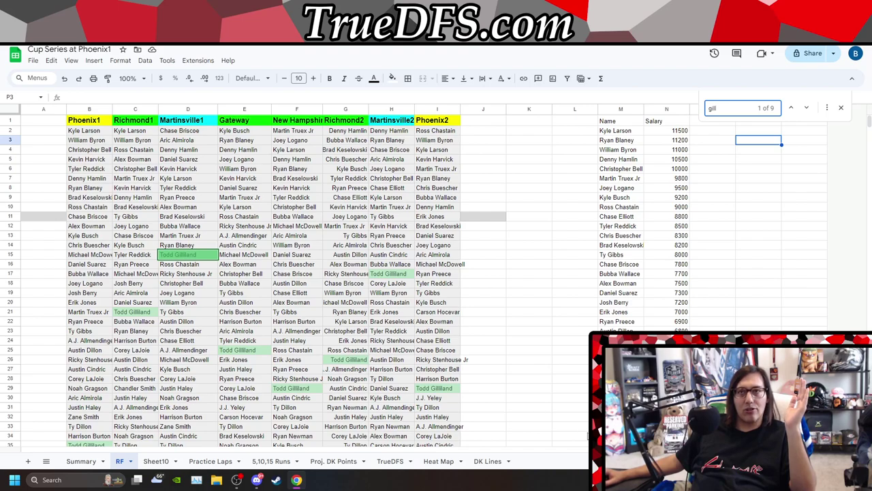
pyautogui.scroll(-3, 300, 280)
pyautogui.scroll(3, 620, 322)
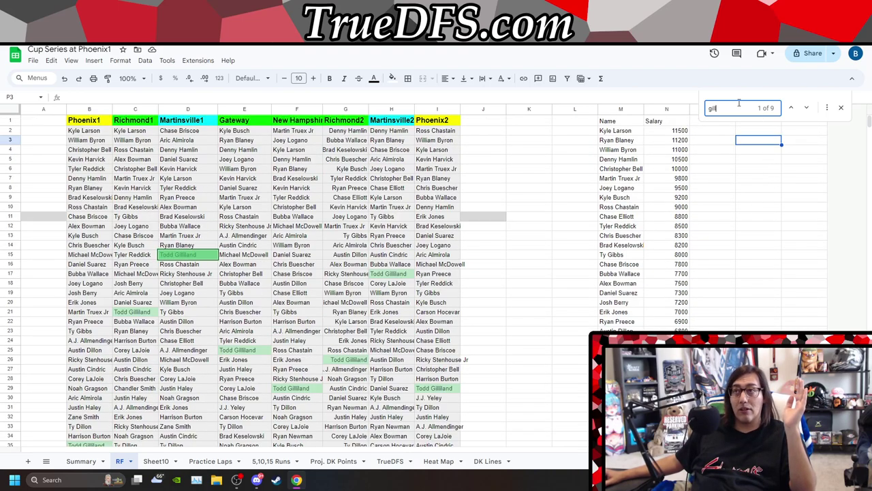
pyautogui.press('BackSpace')
pyautogui.press('BackSpace')
pyautogui.press('BackSpace')
pyautogui.press('BackSpace')
# Step: Look up "zane" and then "hem" in the race rankings, and clear the search term
pyautogui.write('zane')
pyautogui.press('BackSpace')
pyautogui.press('BackSpace')
pyautogui.press('BackSpace')
pyautogui.press('BackSpace')
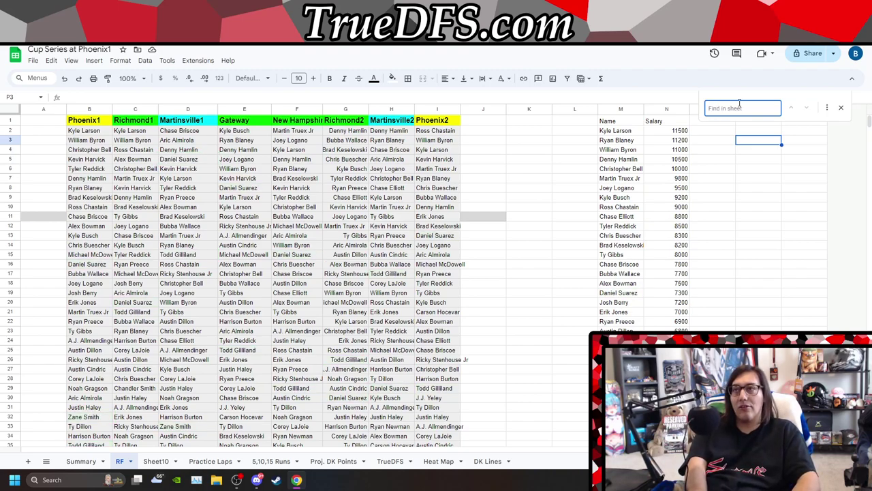
pyautogui.write('hem')
pyautogui.press('BackSpace')
pyautogui.press('BackSpace')
pyautogui.press('BackSpace')
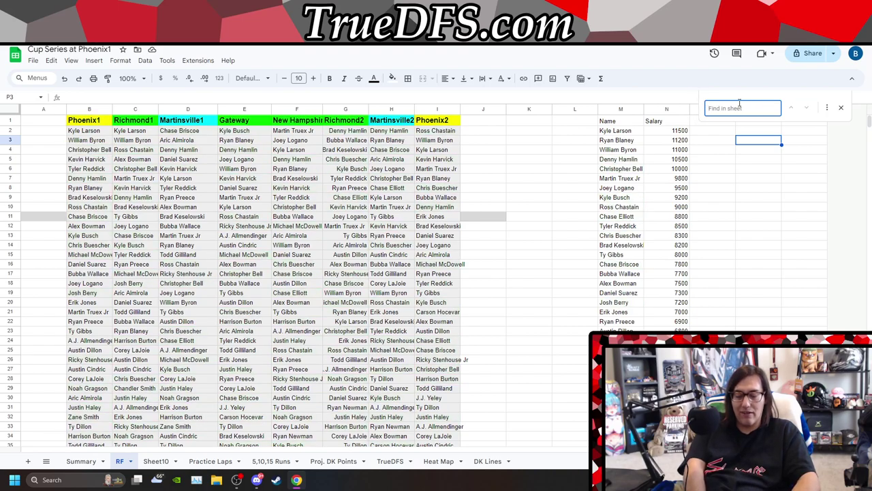
# Step: Search the sheet for "allm" and then "hale", comparing those drivers' race rankings, and clear the search term
pyautogui.write('allm')
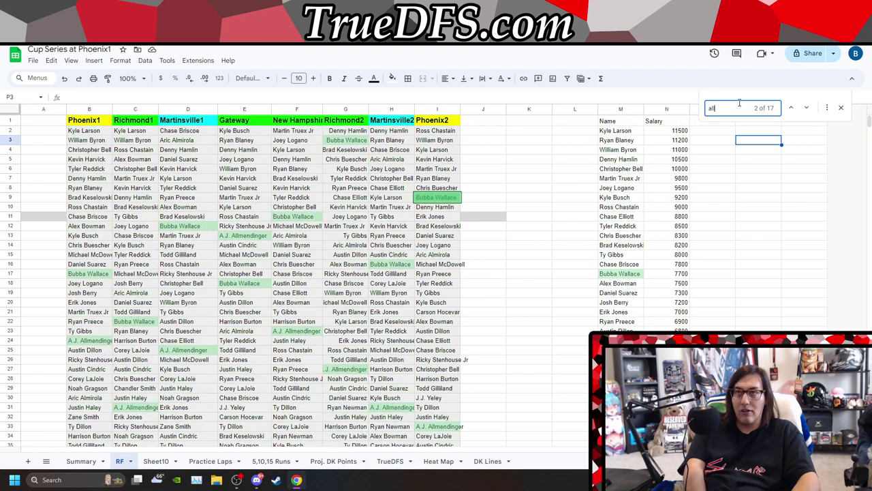
pyautogui.press('BackSpace')
pyautogui.press('BackSpace')
pyautogui.press('BackSpace')
pyautogui.press('BackSpace')
pyautogui.write('hale')
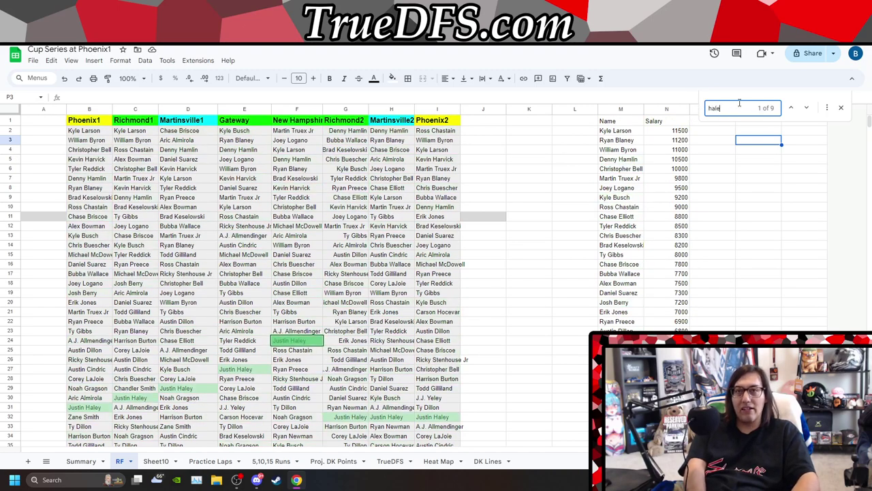
pyautogui.press('BackSpace')
pyautogui.press('BackSpace')
pyautogui.press('BackSpace')
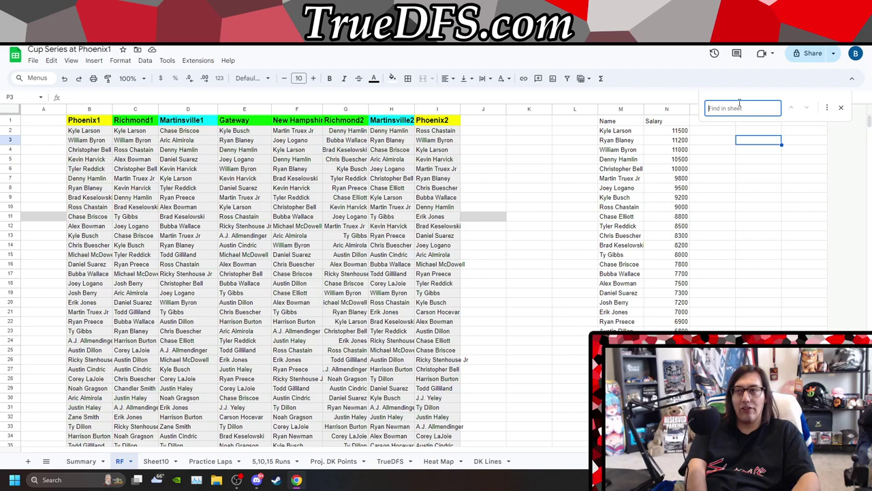
# Step: Find "bur" to check that driver's position in each race column, and clear the search term
pyautogui.write('bur')
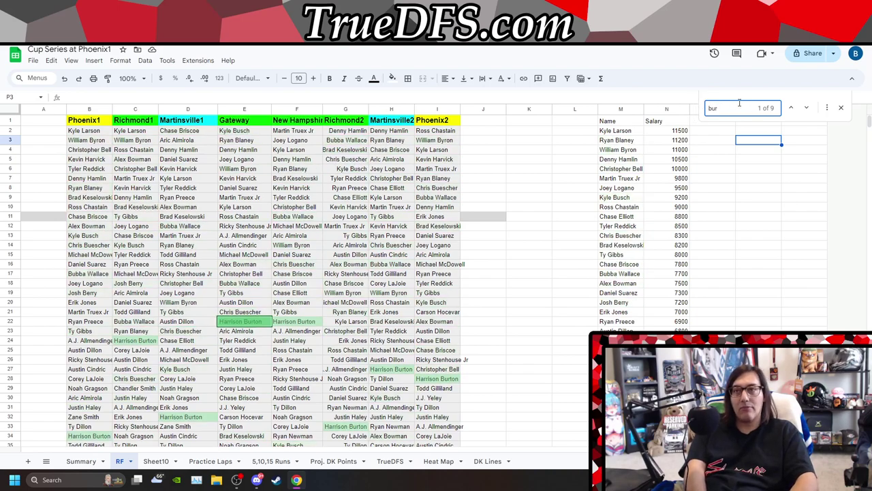
pyautogui.press('BackSpace')
pyautogui.press('BackSpace')
pyautogui.press('BackSpace')
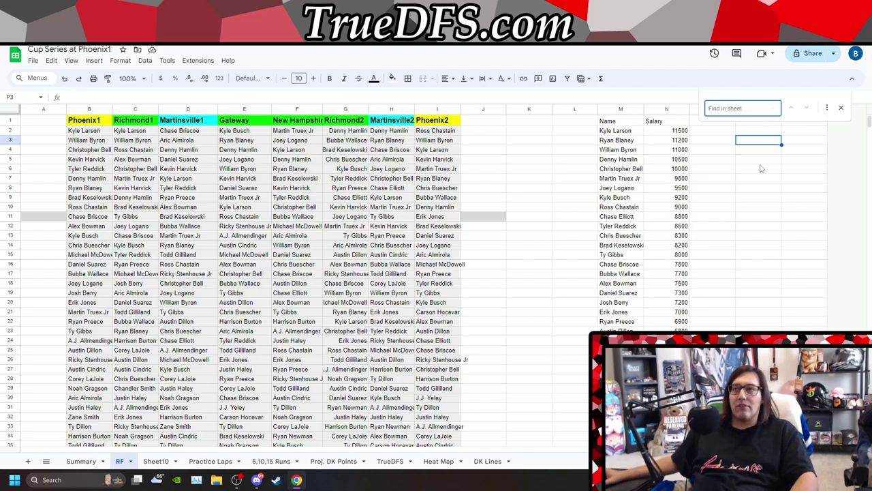
# Step: Fill the blank cells E37, E38 and F37 beneath the Gateway and New Hampshire rankings with the grey of the surrounding empty cells
pyautogui.scroll(-1, 714, 255)
pyautogui.scroll(-1, 713, 255)
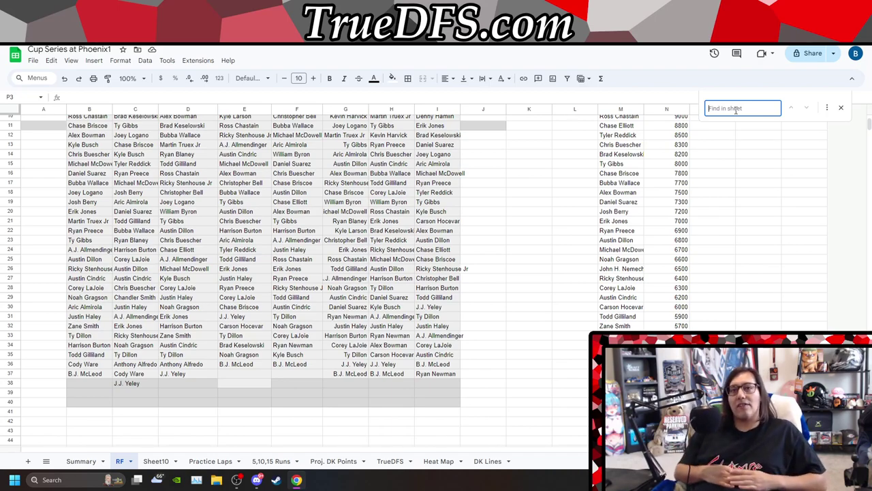
pyautogui.click(235, 380)
pyautogui.moveTo(235, 374); pyautogui.dragTo(288, 377)
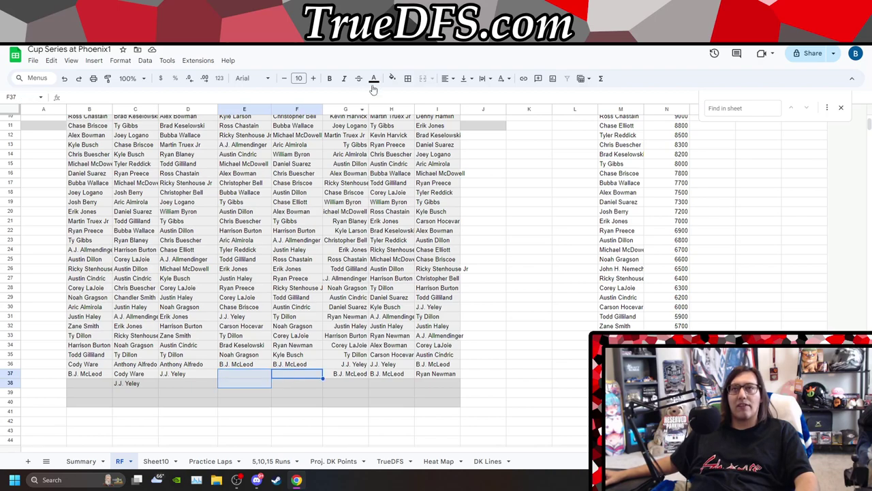
pyautogui.click(392, 78)
pyautogui.click(446, 110)
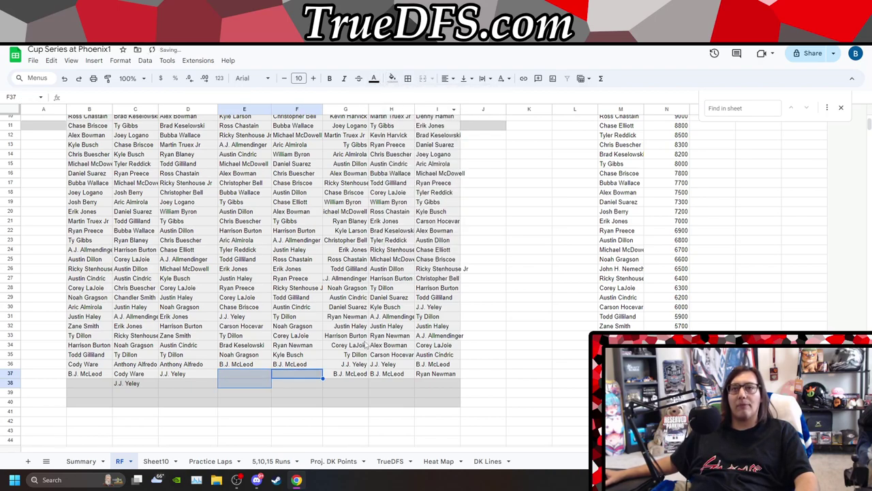
pyautogui.click(340, 397)
pyautogui.moveTo(251, 378); pyautogui.dragTo(293, 374)
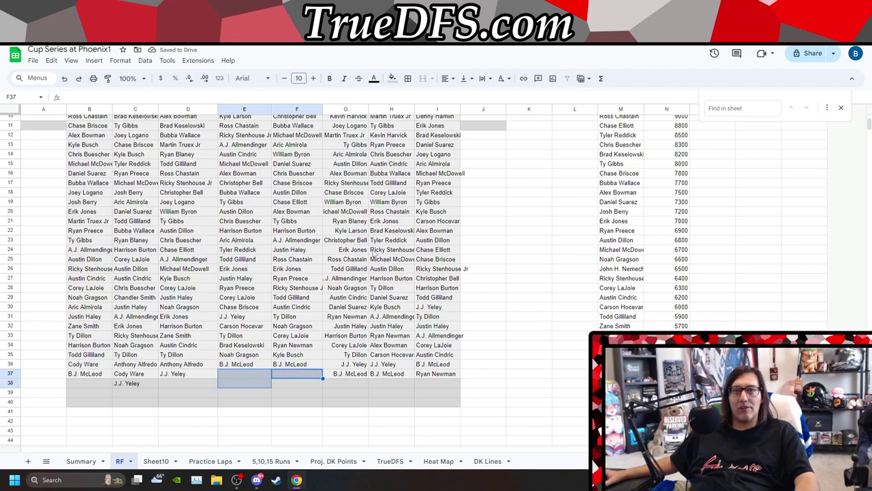
pyautogui.click(392, 78)
pyautogui.click(456, 112)
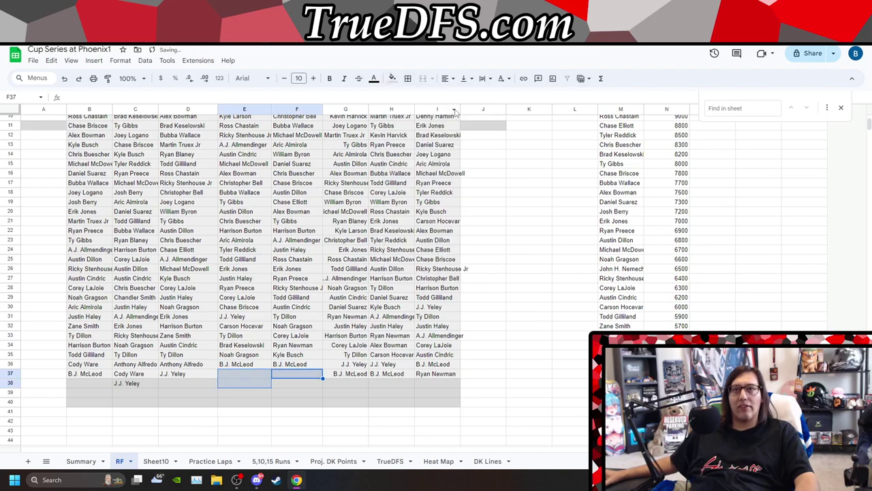
pyautogui.click(501, 235)
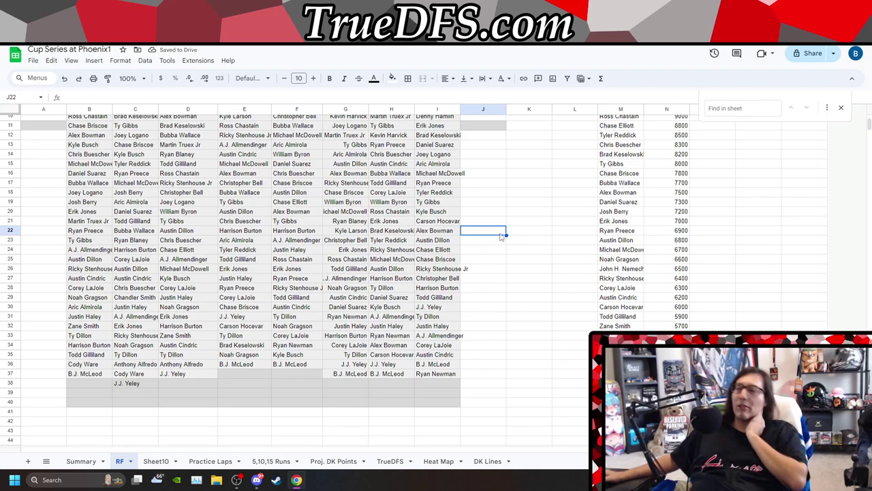
pyautogui.scroll(3, 490, 189)
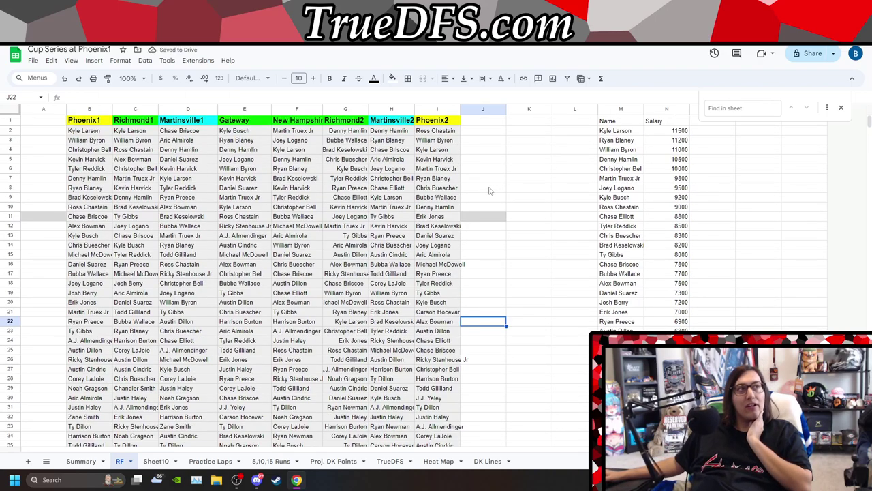